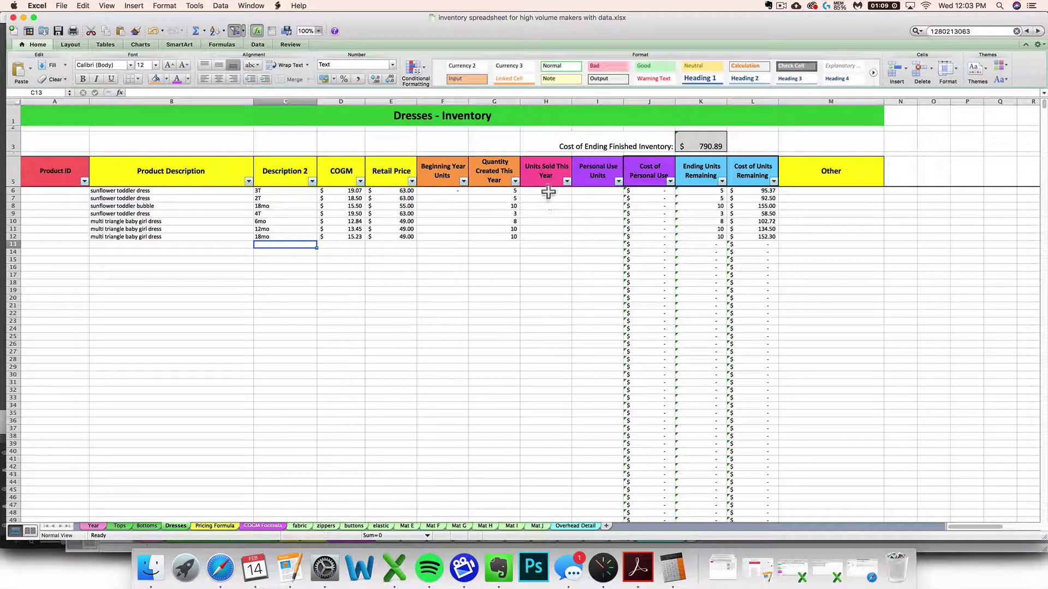
Step: Enter 1 unit sold for the 3T sunflower, 6mo and 18mo triangle dresses
left_click(552, 192)
left_click_drag(551, 193, 543, 243)
left_click(539, 199)
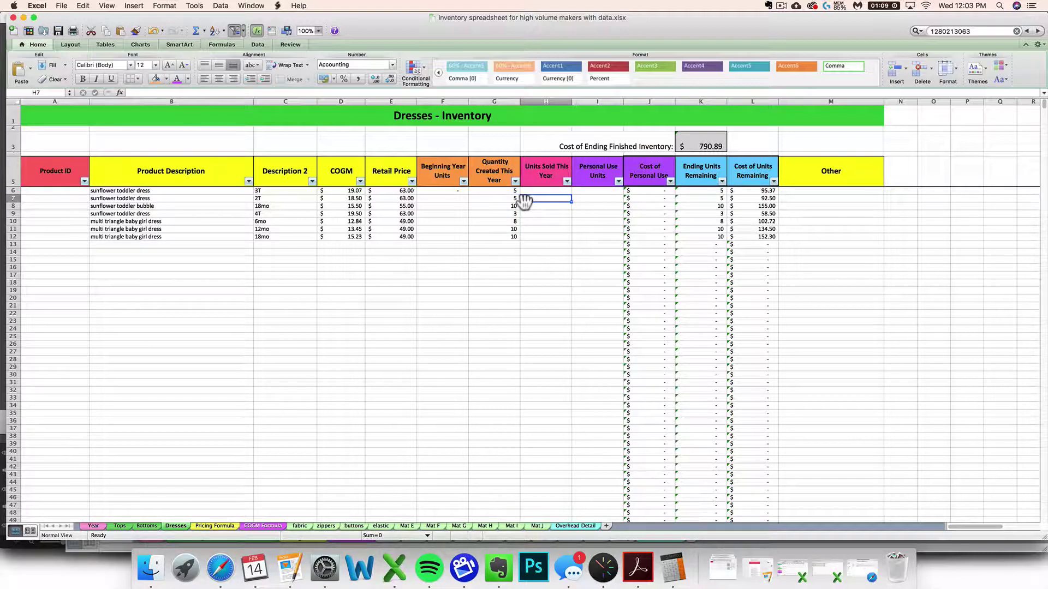
left_click(543, 194)
type("1")
key("Return")
key("Return")
key("Return")
key("Return")
type("1")
key("Return")
key("Return")
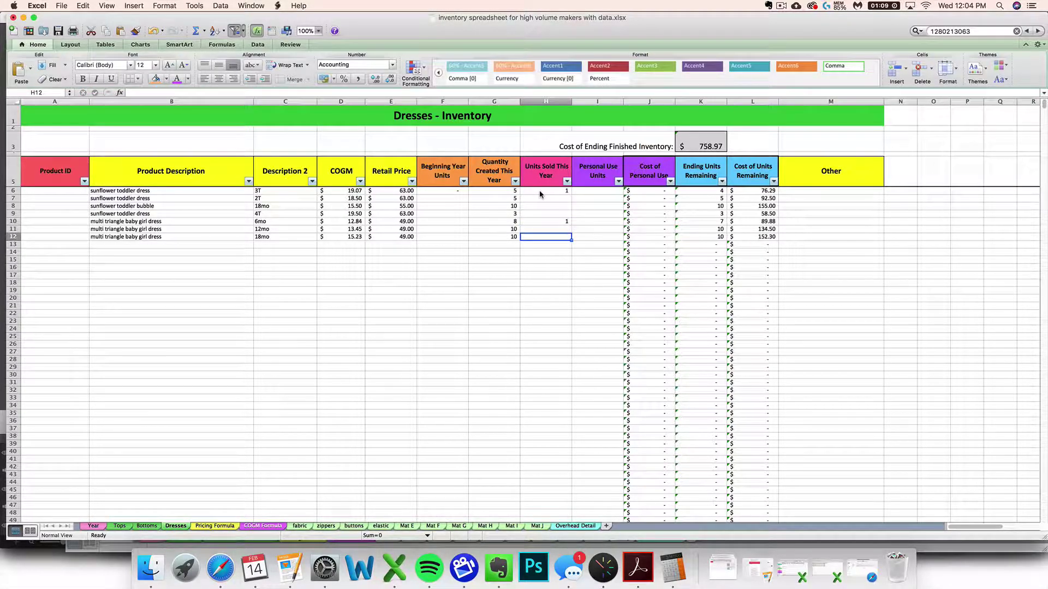
type("1")
key("Return")
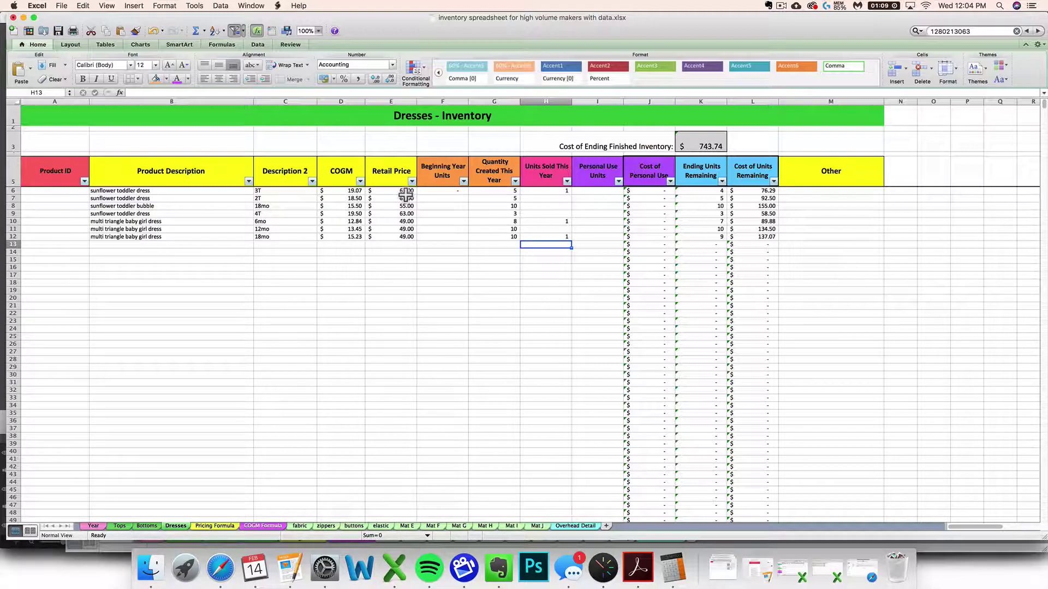
Step: Correct the 3T sunflower toddler dress's units sold to 2
left_click(546, 192)
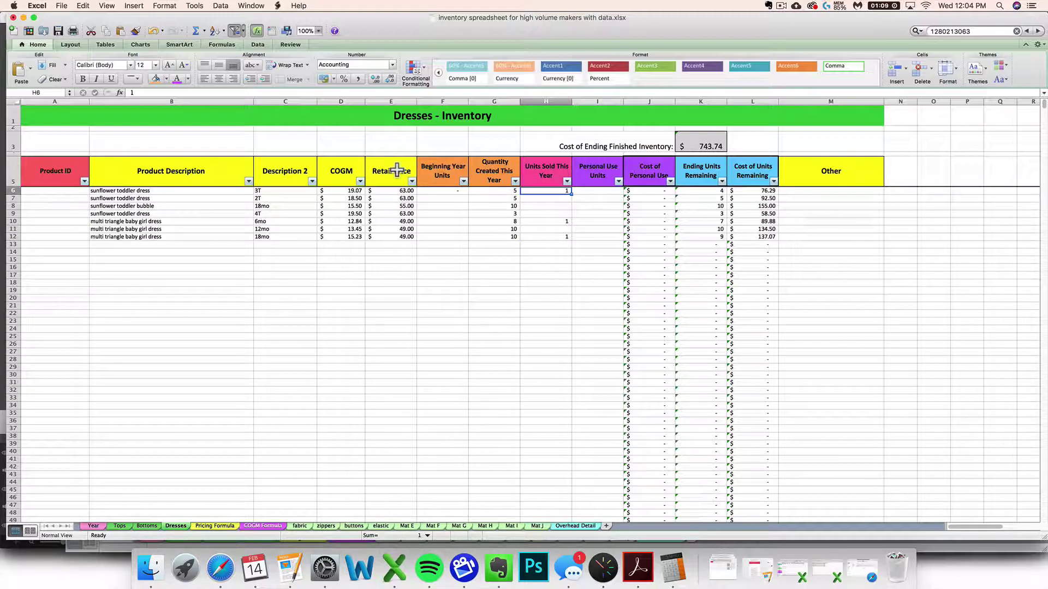
type("2")
key("Return")
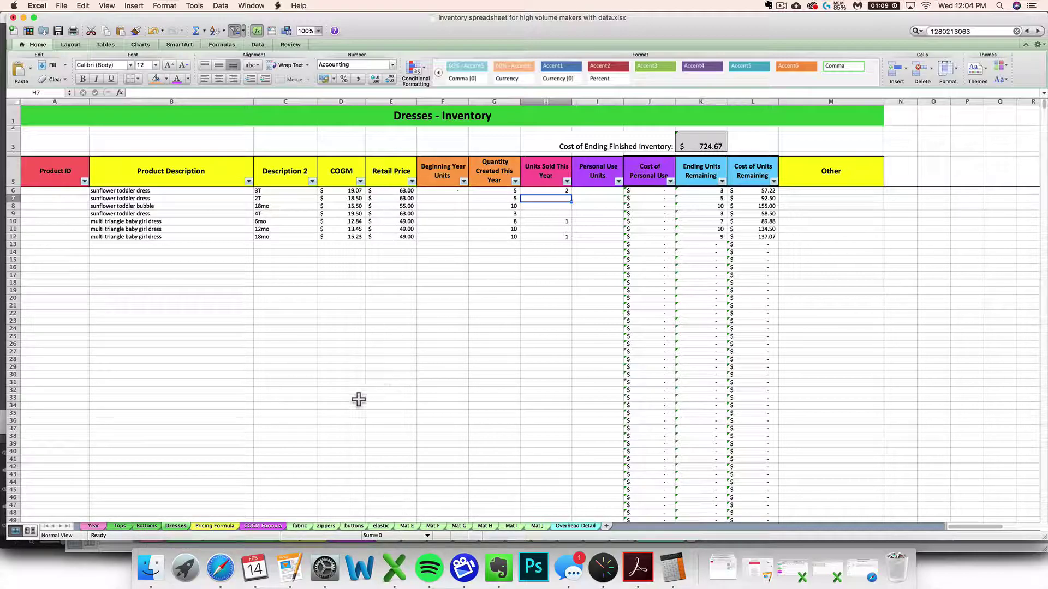
left_click(94, 527)
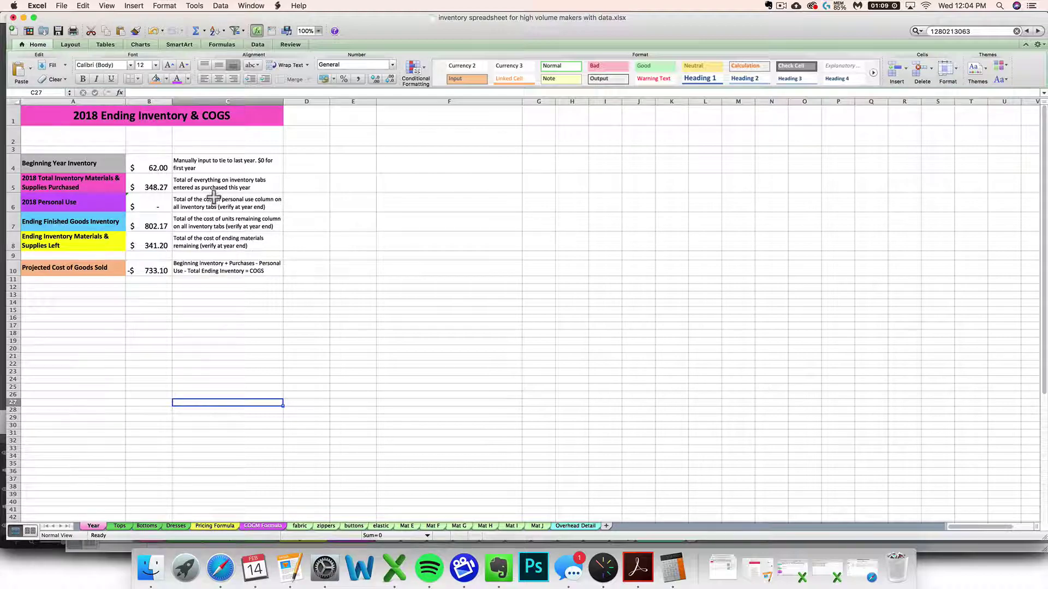
left_click(170, 527)
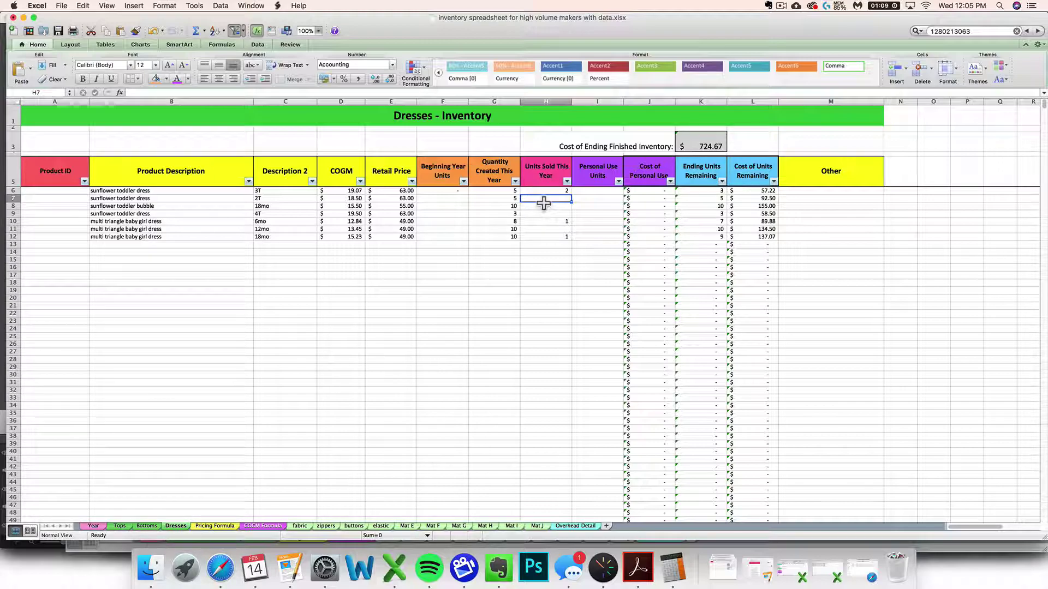
Step: Enter 4 in H12 as units sold for the 18mo multi triangle dress
left_click(540, 241)
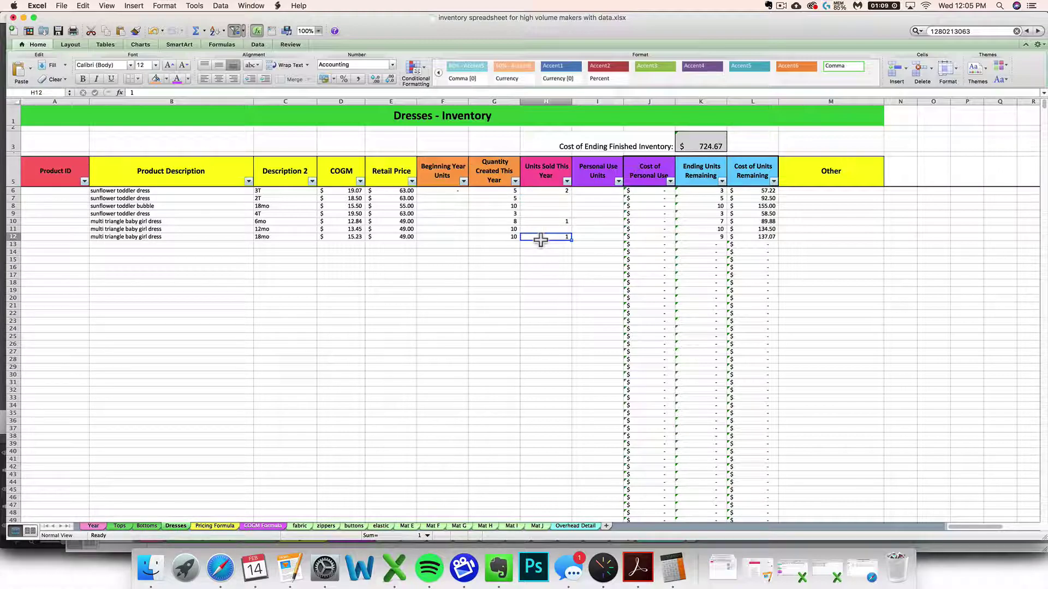
type("4")
key("Return")
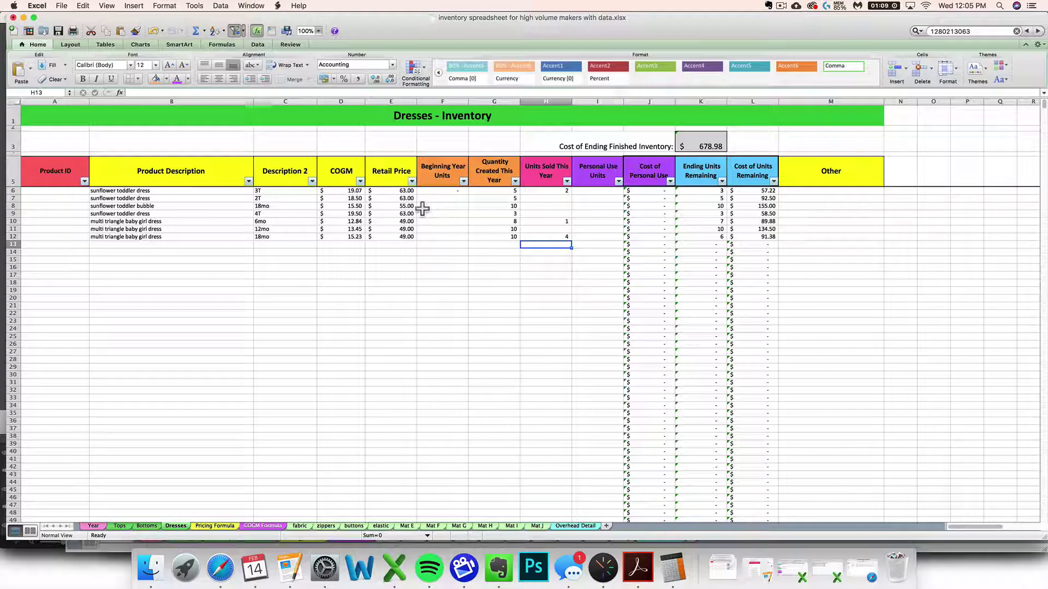
left_click(229, 214)
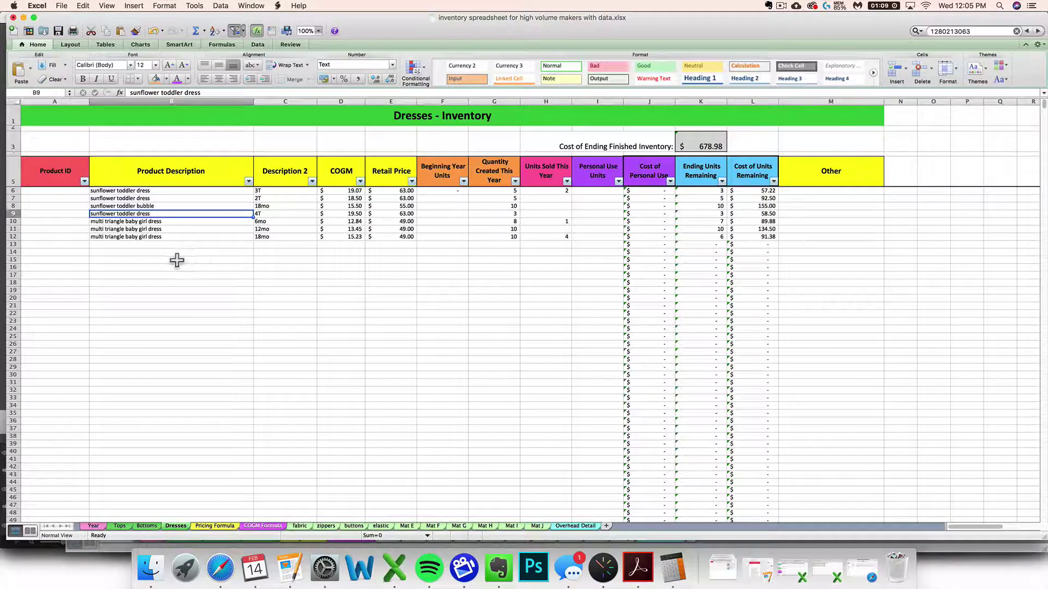
key("Right")
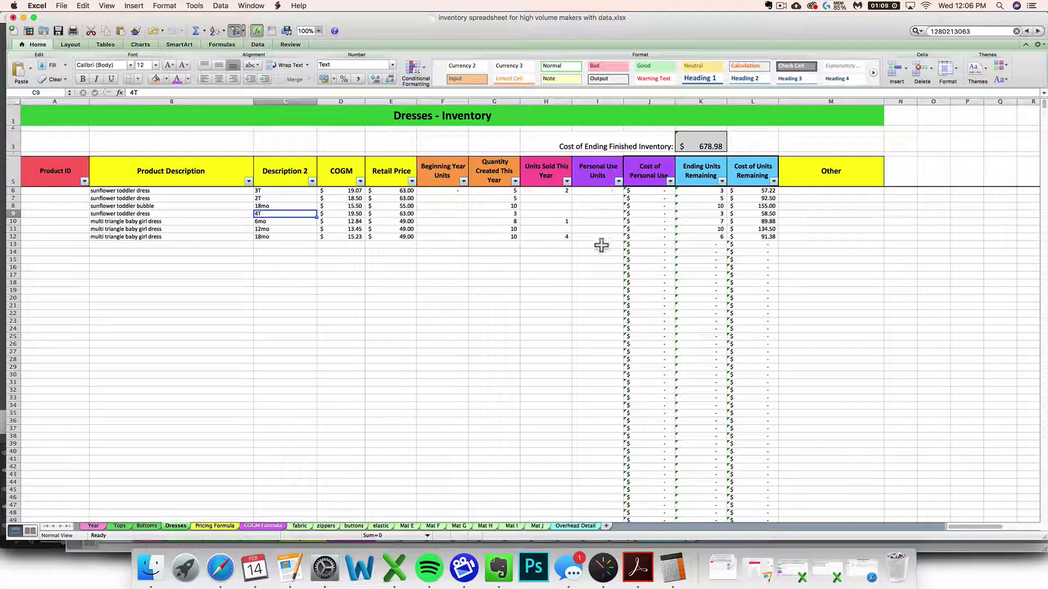
left_click(597, 191)
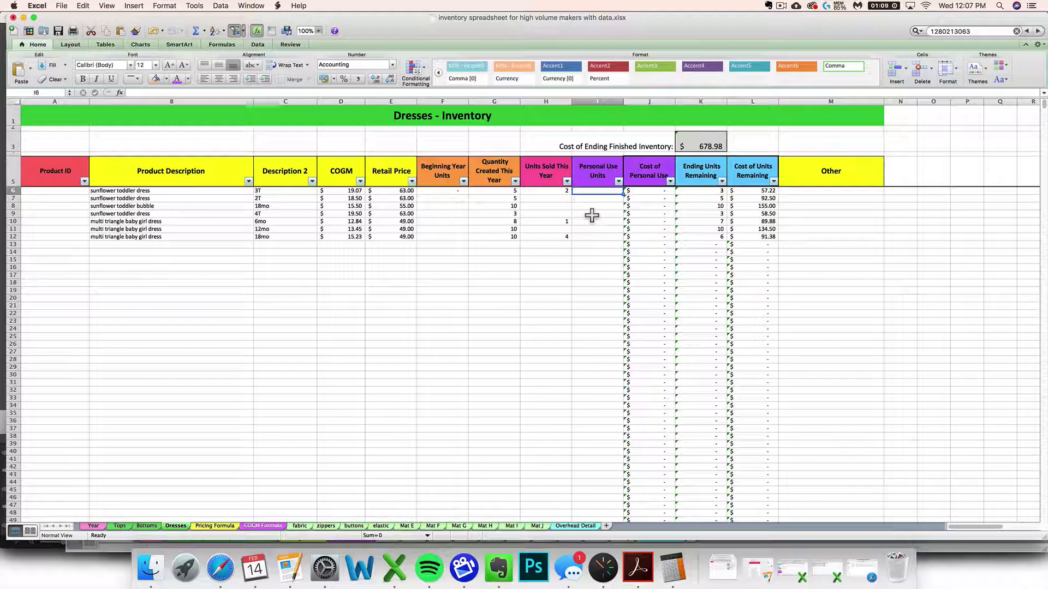
key("super+Tab")
scroll(386, 301, "down", 10)
scroll(386, 302, "down", 12)
scroll(386, 302, "up", 1)
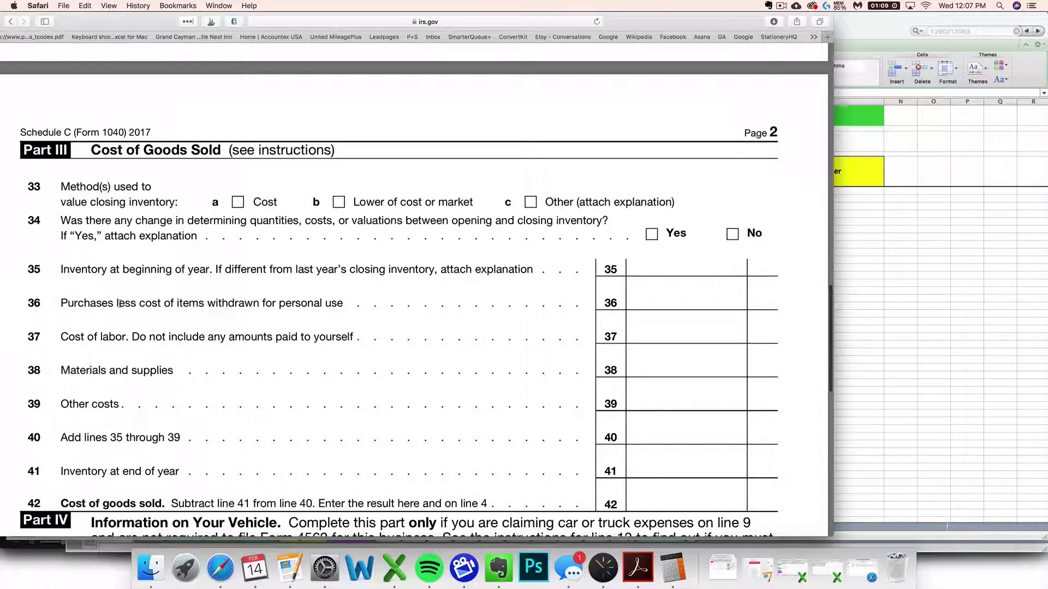
scroll(117, 303, "down", 1)
left_click_drag(61, 300, 357, 297)
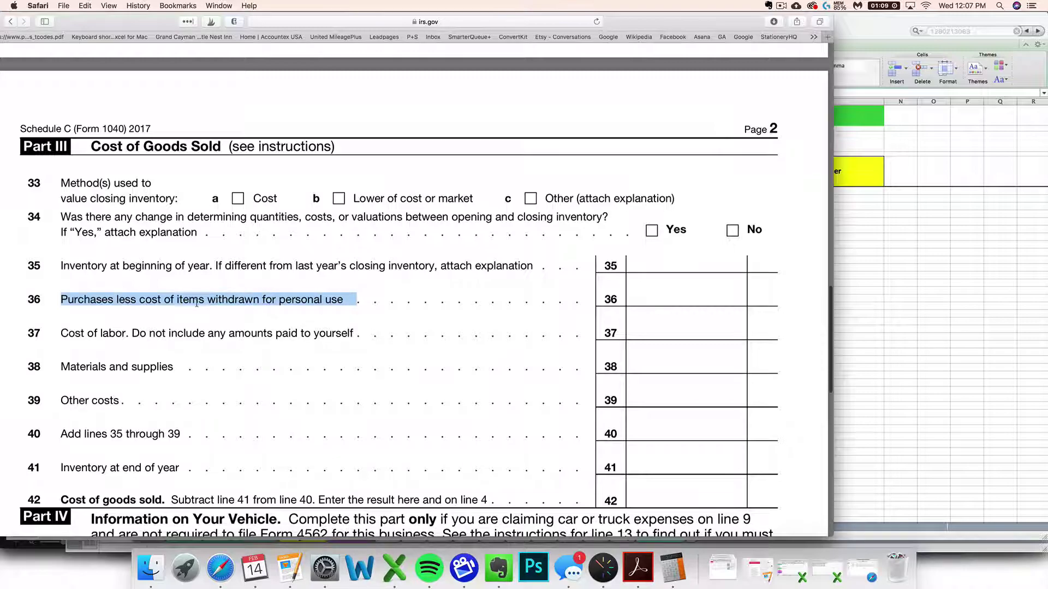
left_click(280, 306)
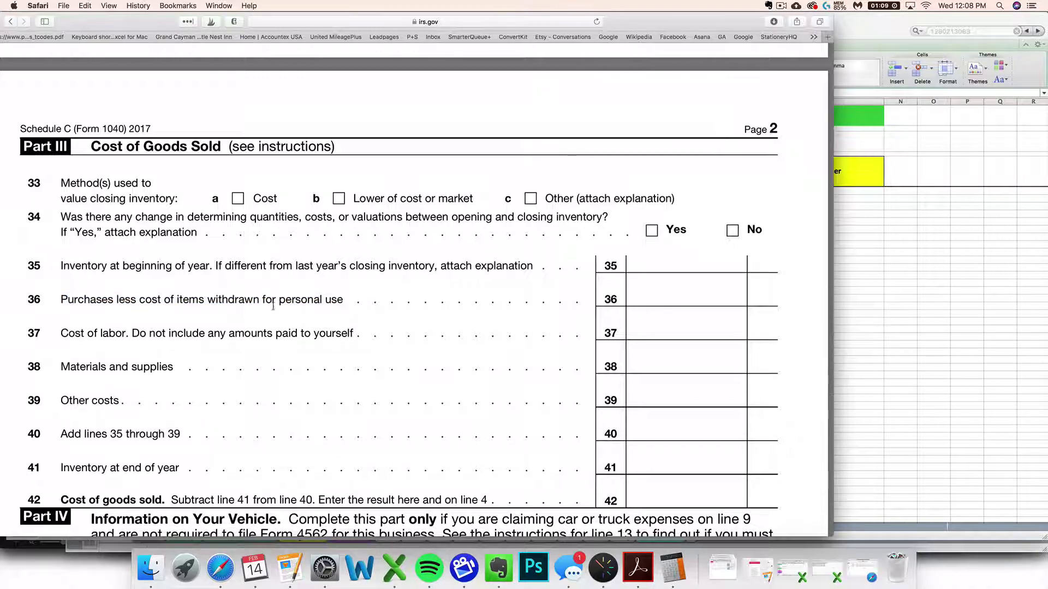
scroll(175, 310, "down", 1)
scroll(192, 300, "up", 1)
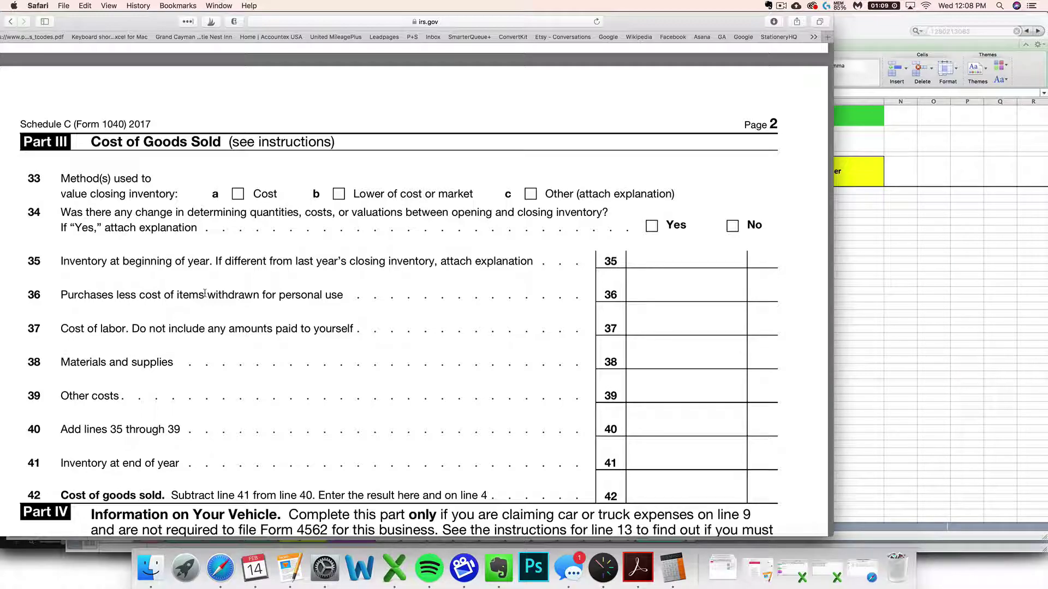
left_click(880, 243)
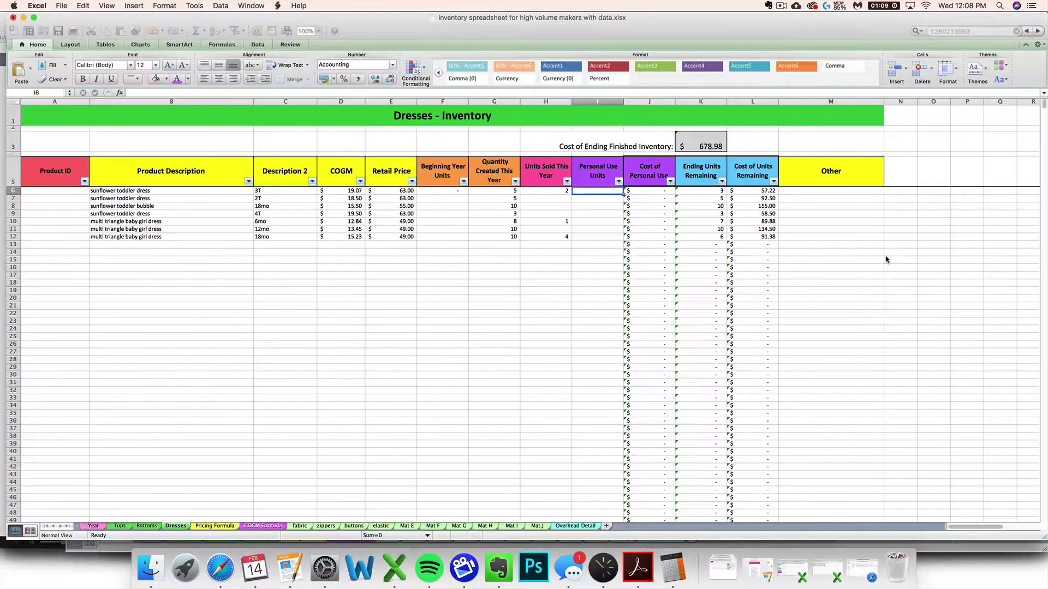
Step: Enter 1 personal-use unit for the 12mo multi triangle baby girl dress
left_click(588, 195)
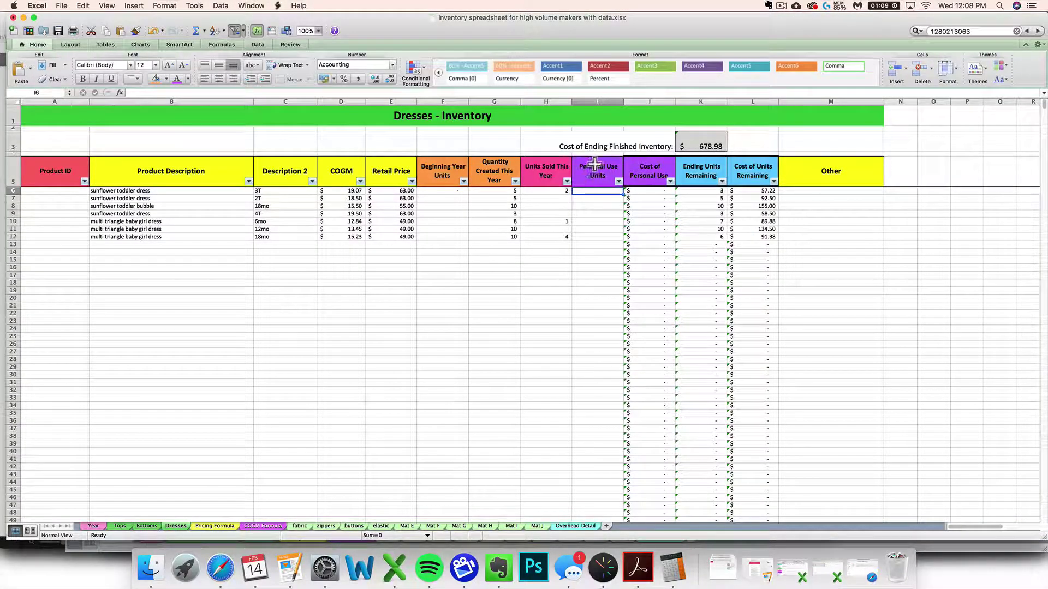
left_click(602, 107)
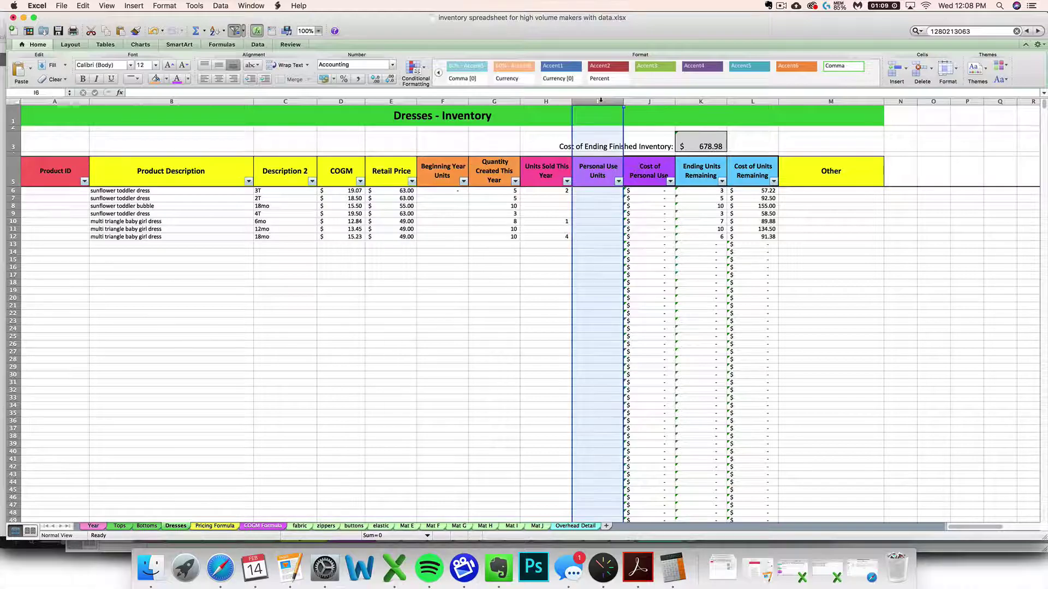
left_click(604, 345)
left_click(597, 229)
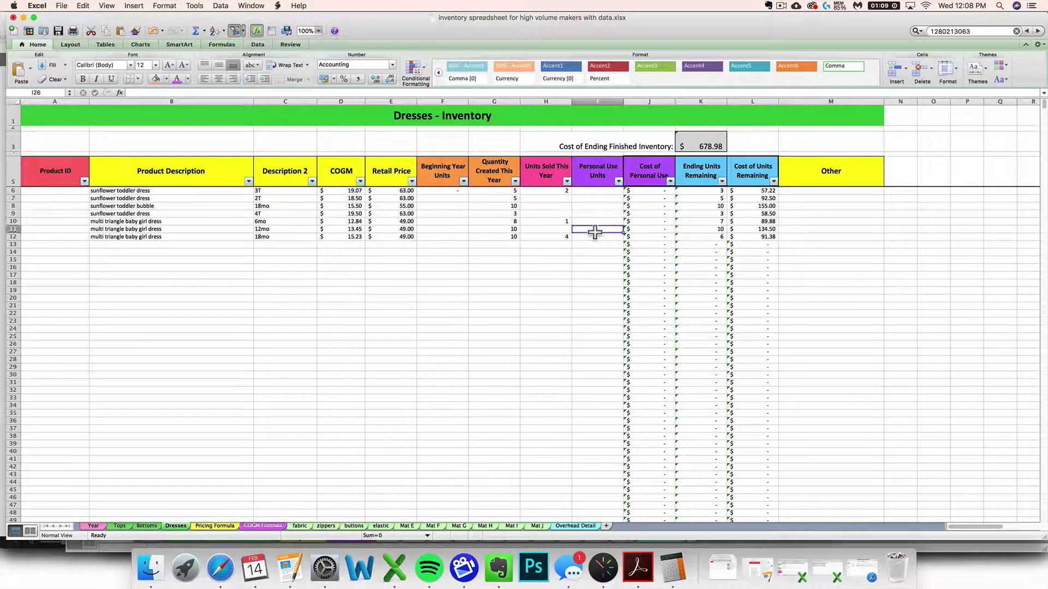
type("1")
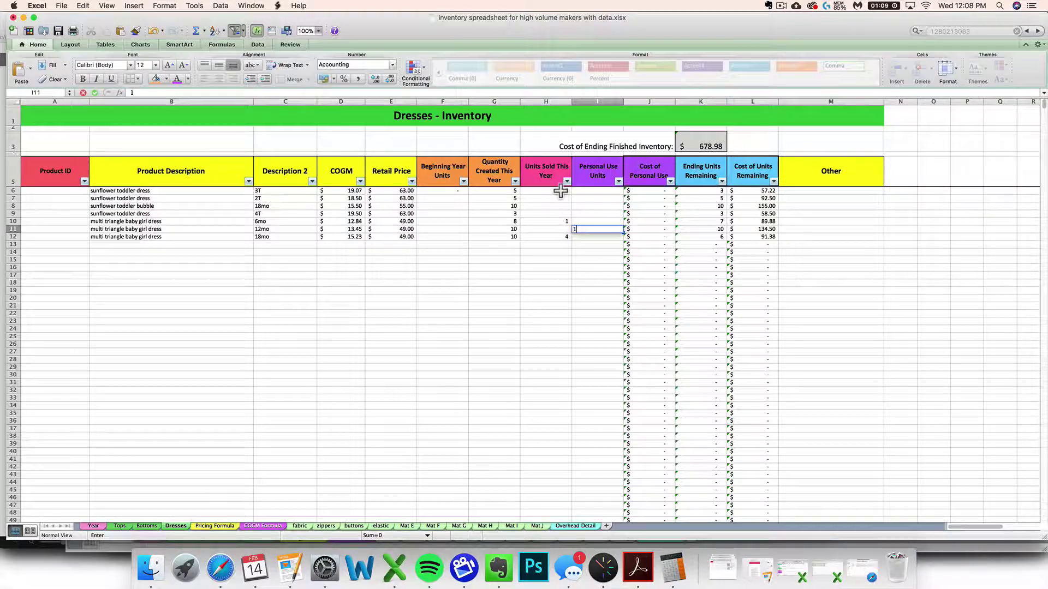
key("Return")
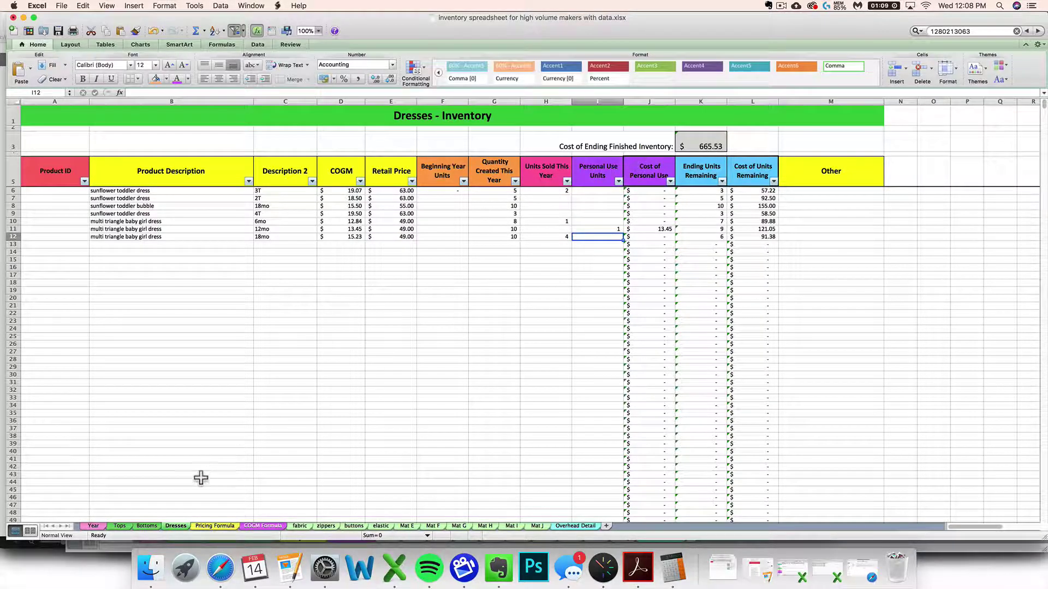
Step: Check the 2018 Personal Use total on the Year sheet, then return to Dresses
left_click(93, 525)
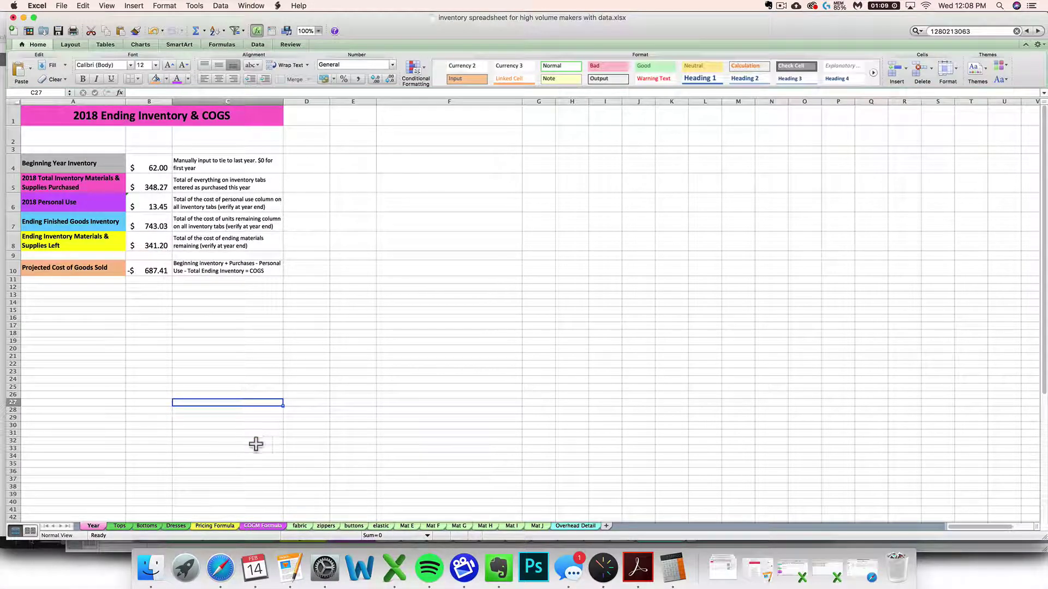
left_click(173, 527)
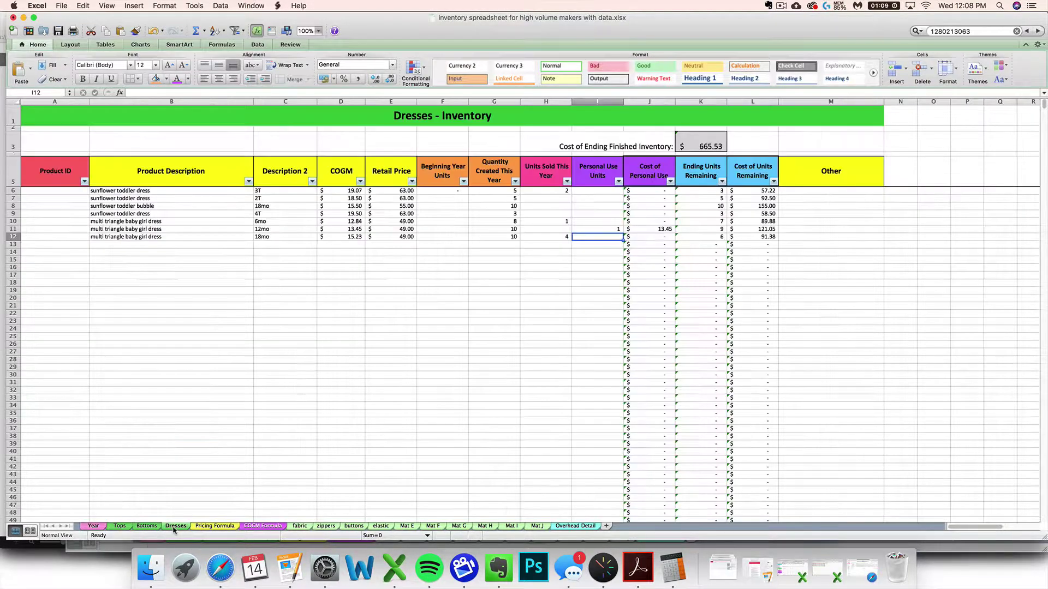
right_click(226, 568)
left_click(284, 411)
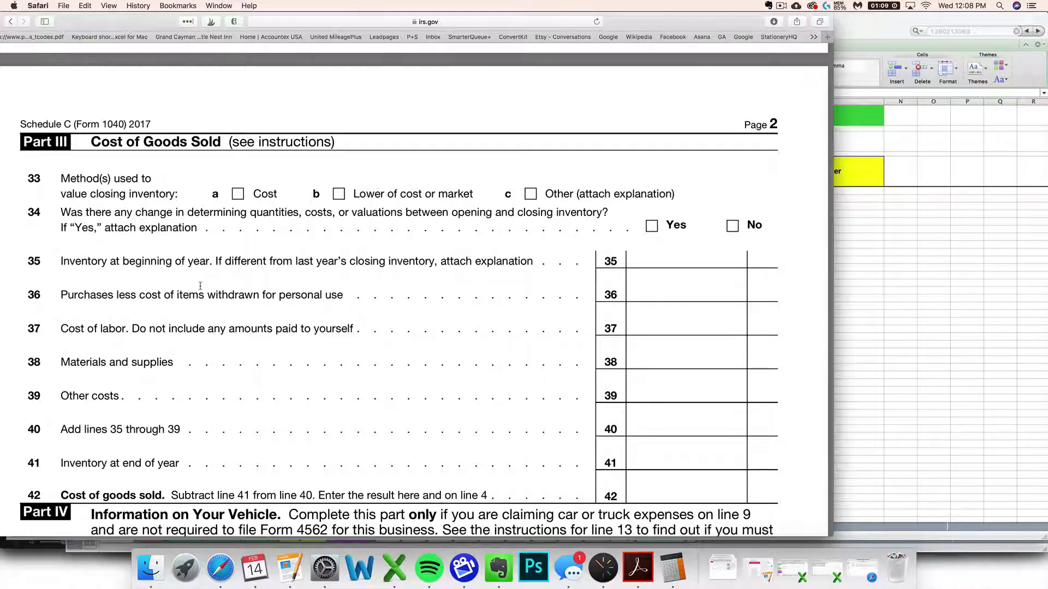
left_click(933, 347)
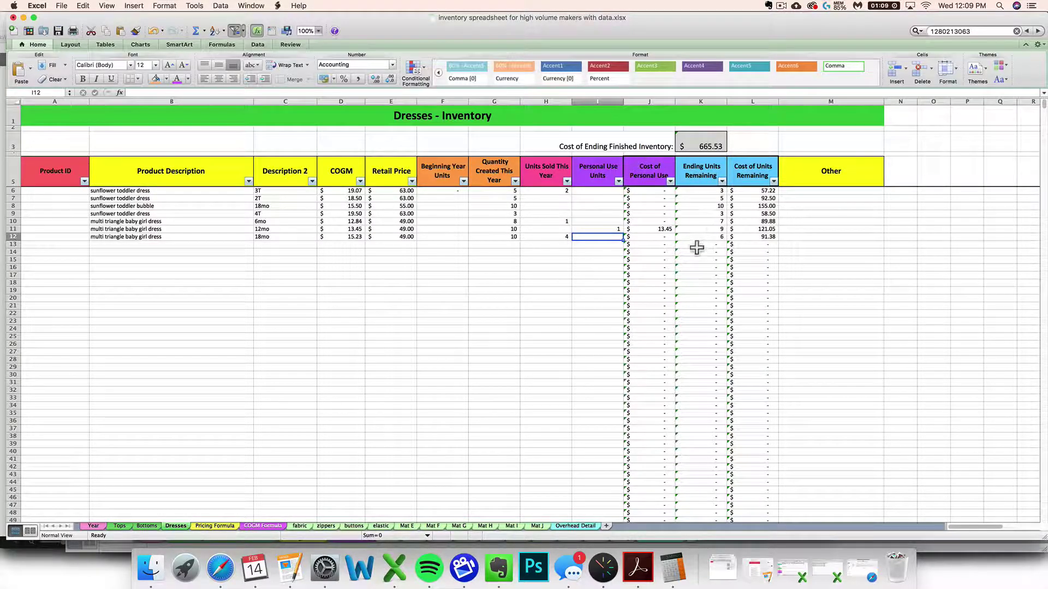
left_click(340, 329)
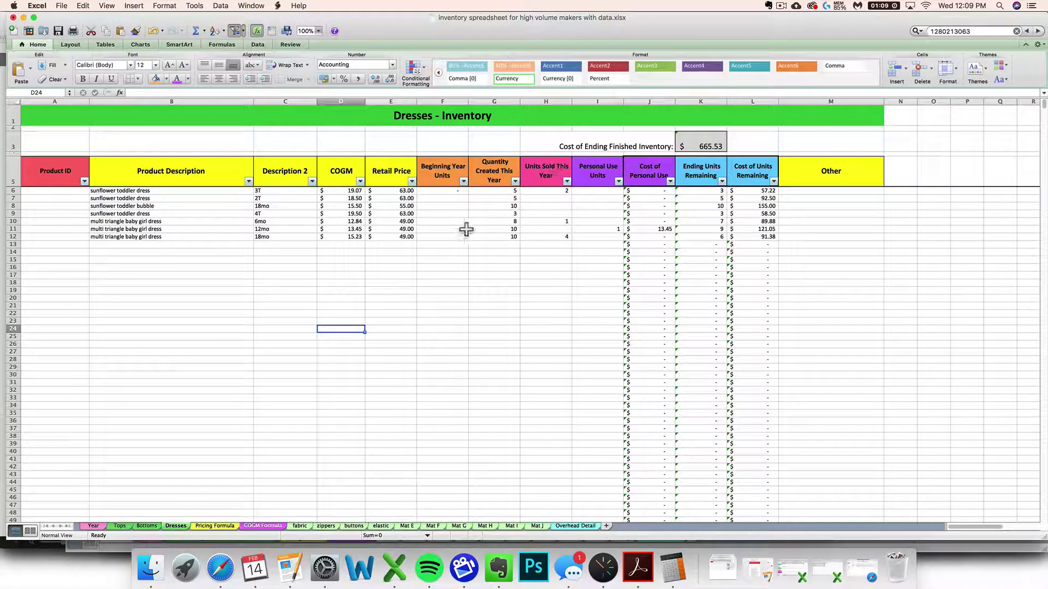
left_click(98, 525)
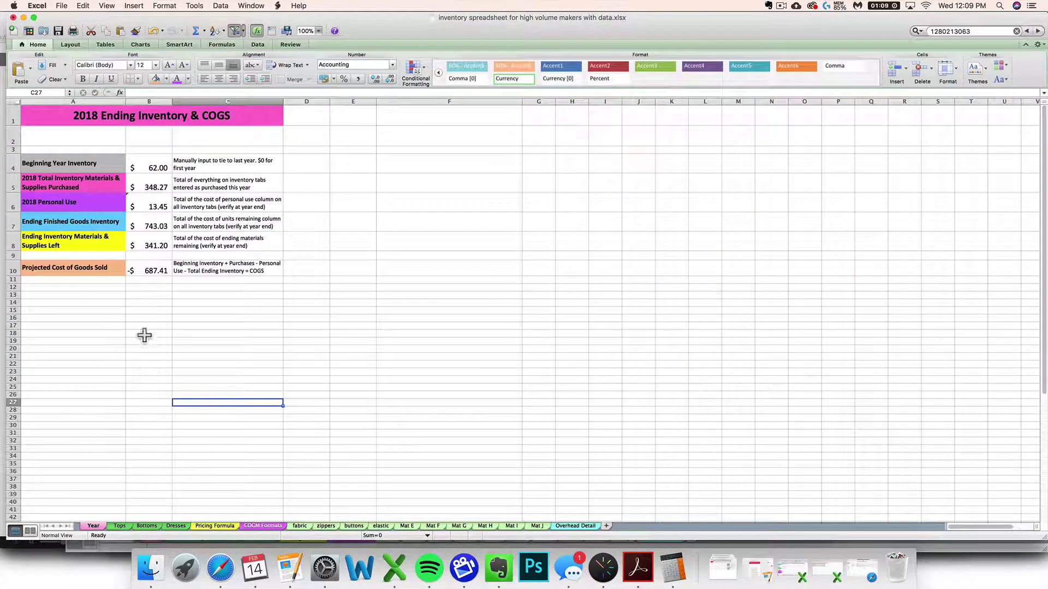
left_click(176, 525)
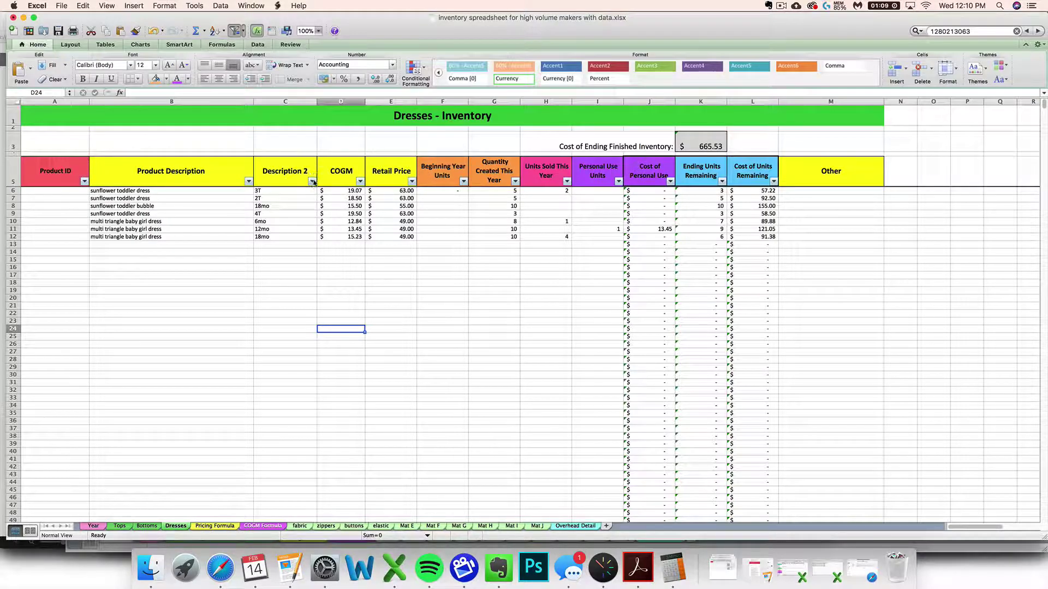
Step: Replace the Description 2 heading in C5 with 'Size'
left_click(287, 174)
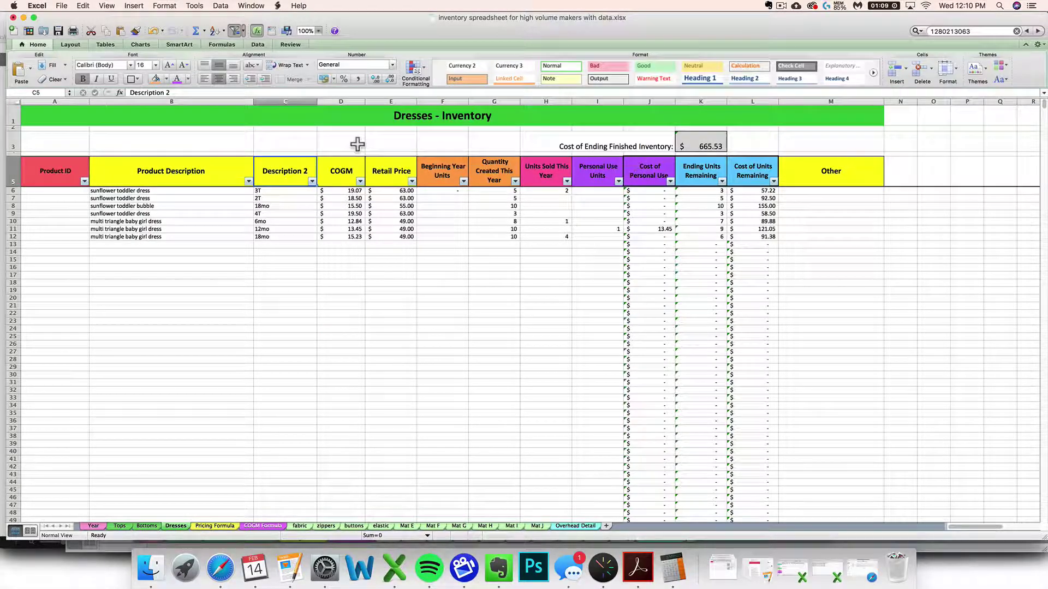
type("Size")
key("Return")
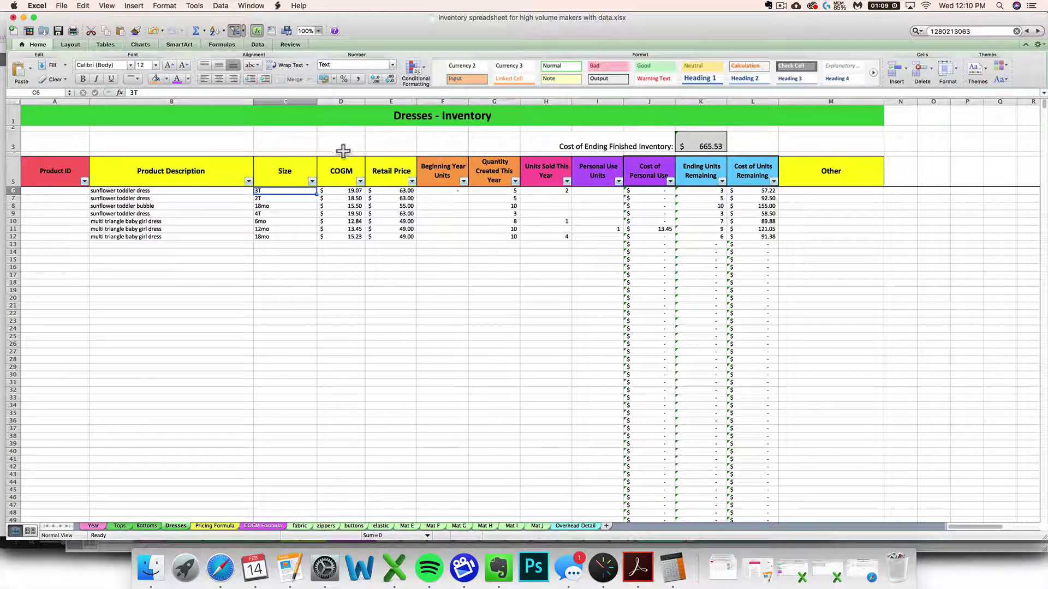
left_click(312, 182)
Step: Sort the Dresses rows by Size ascending and review the 6mo and 18mo entries
scroll(328, 194, "down", 1)
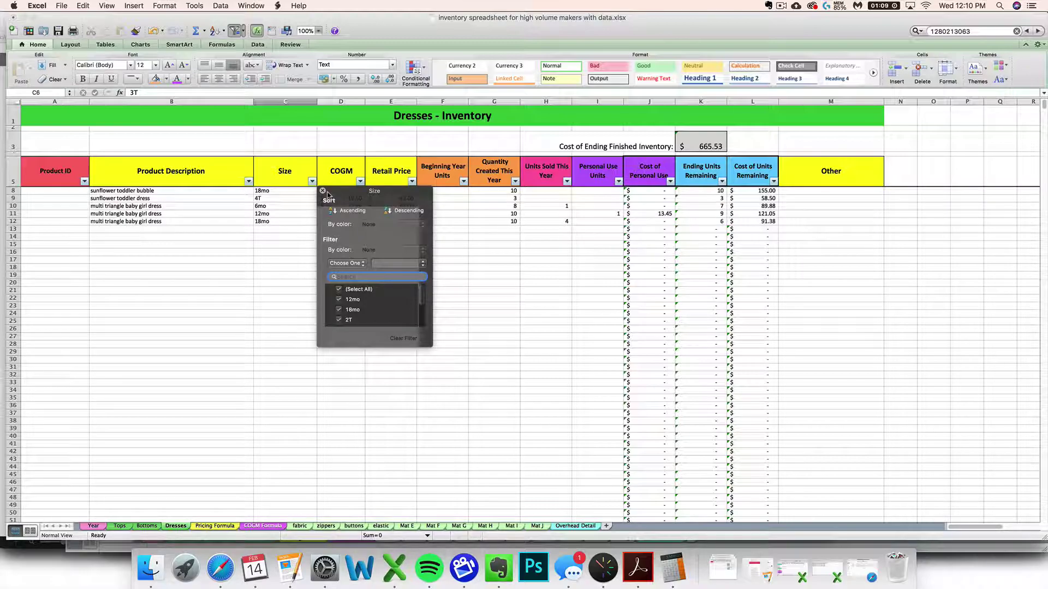
left_click(345, 213)
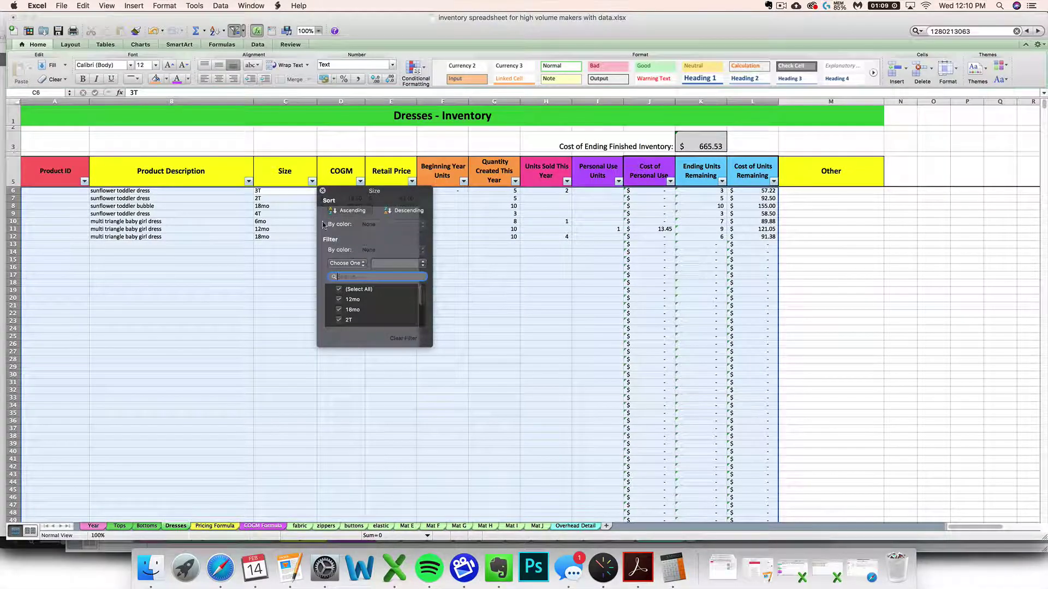
left_click(296, 240)
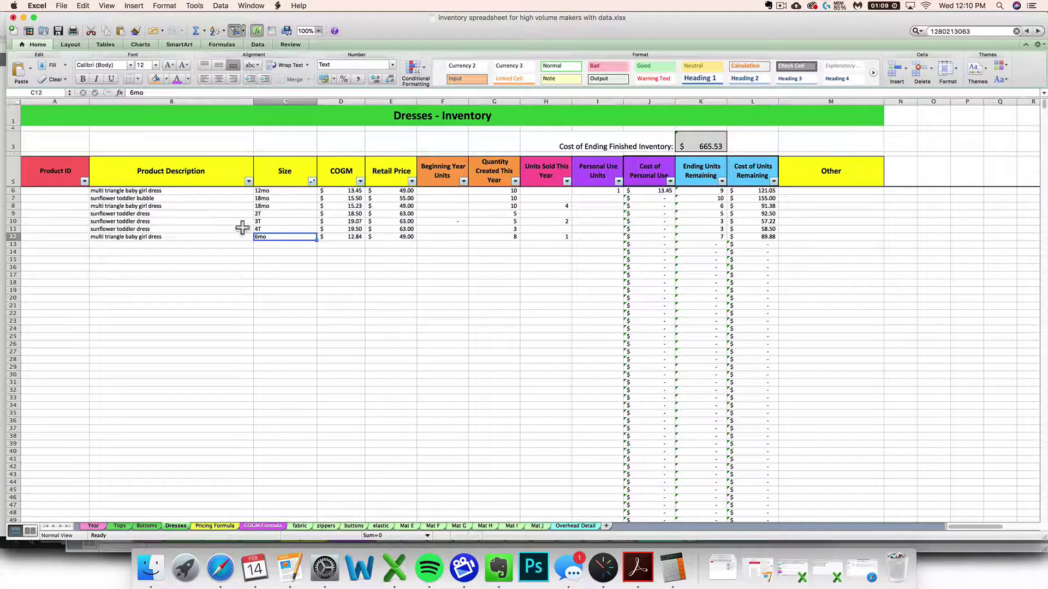
key("Down")
key("Down")
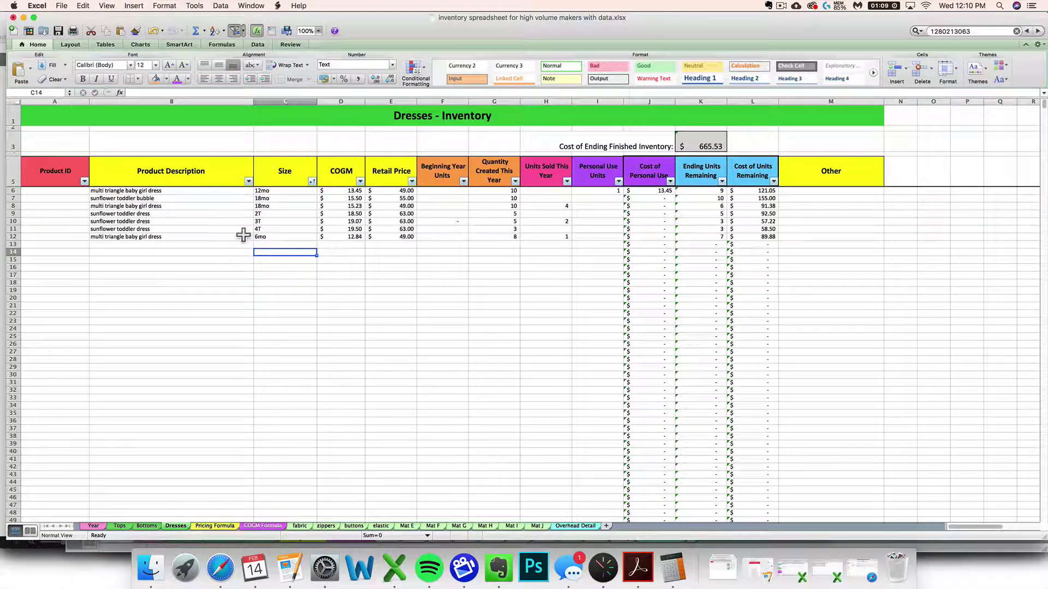
left_click(272, 239)
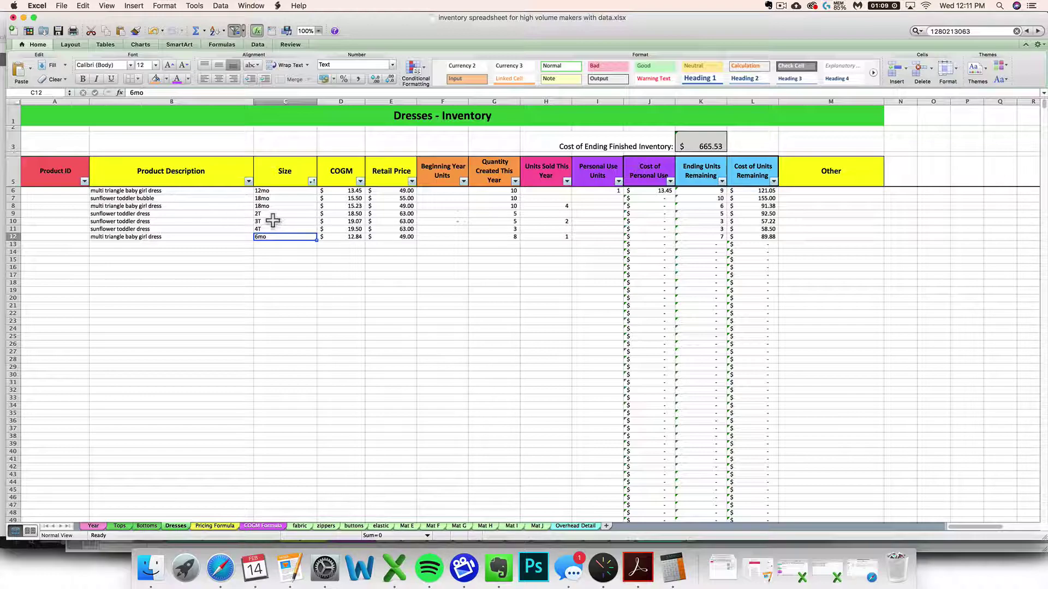
mouse_move(265, 198)
left_mouse_down()
mouse_move(223, 207)
mouse_move(266, 203)
left_mouse_up()
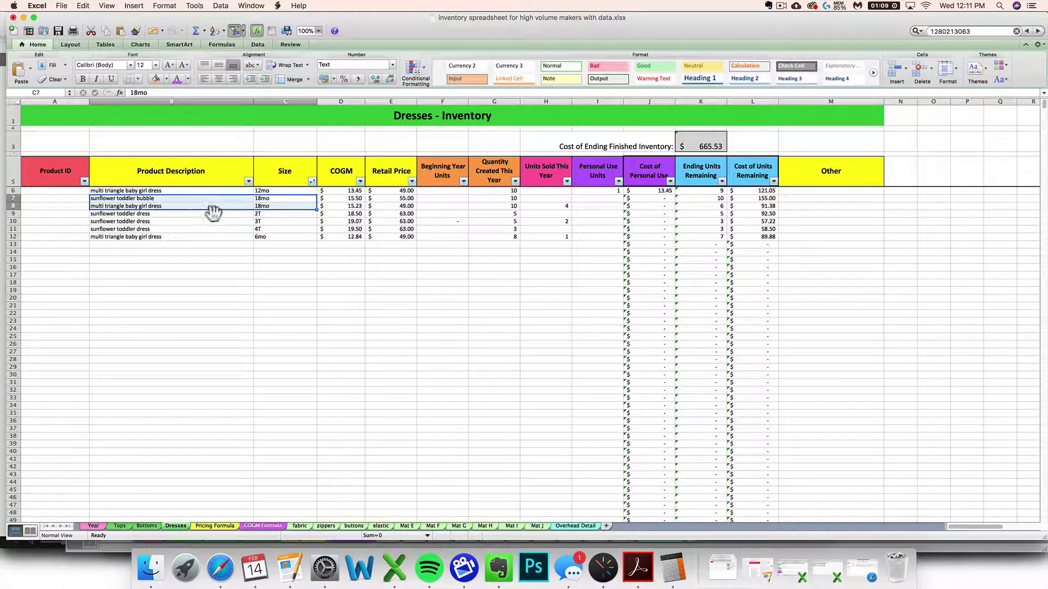
left_click(279, 206)
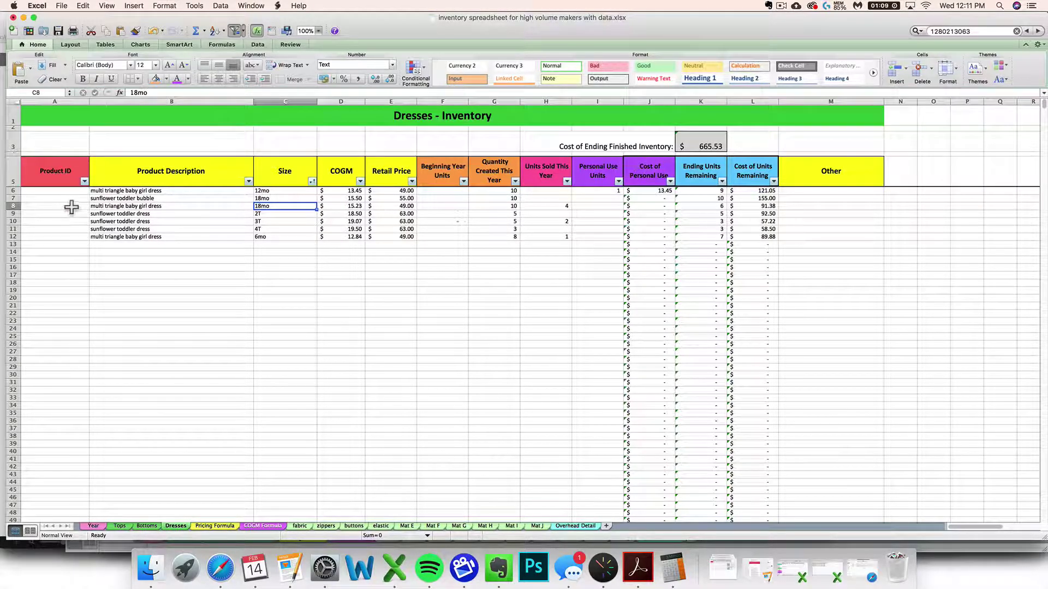
Step: Sort the dress rows by Product Description in ascending order
left_click(248, 181)
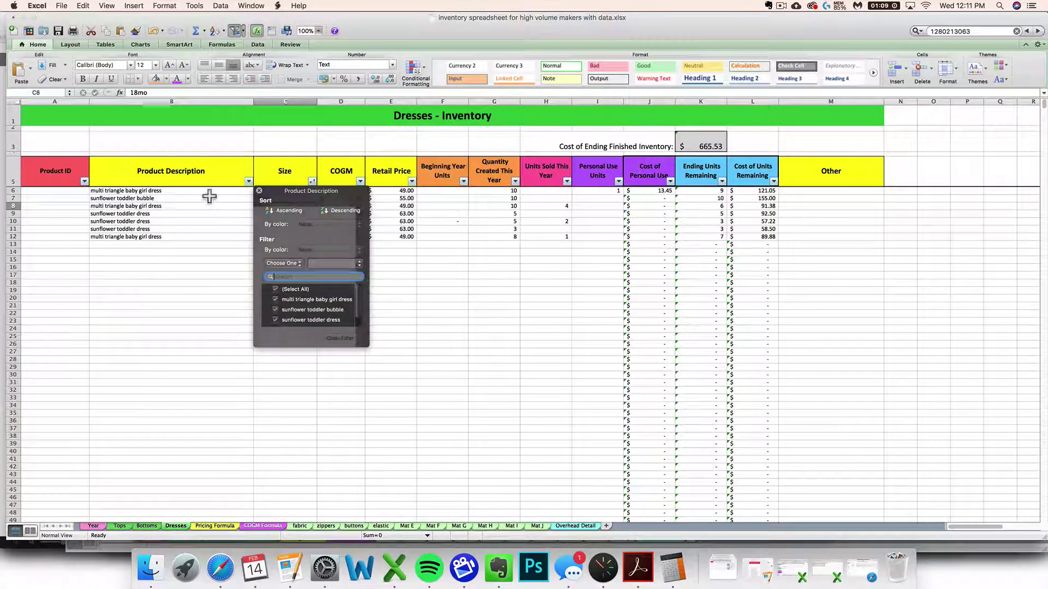
left_click(280, 213)
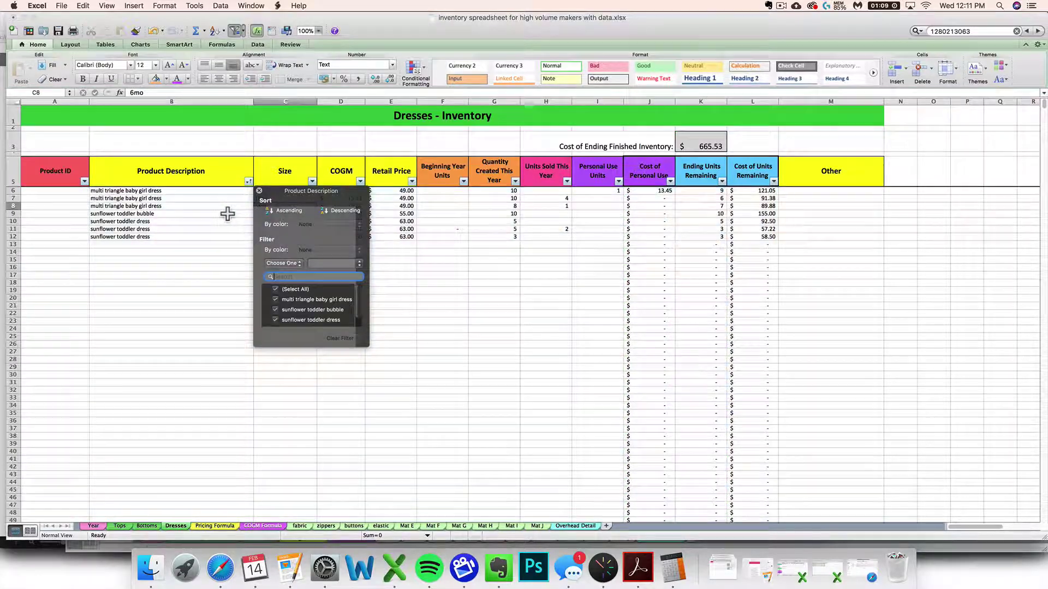
left_click(205, 213)
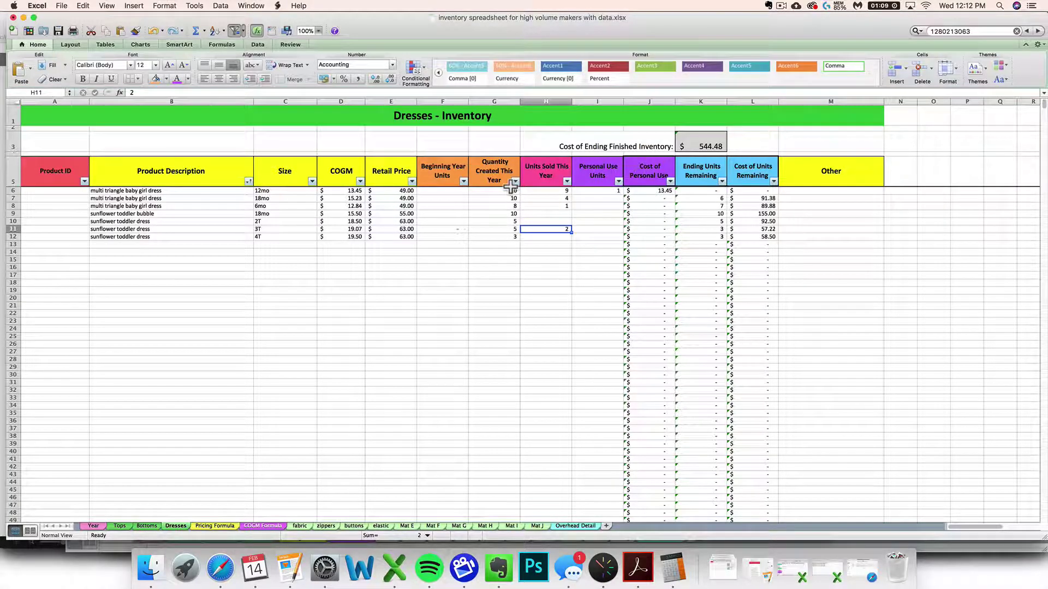
left_click(723, 182)
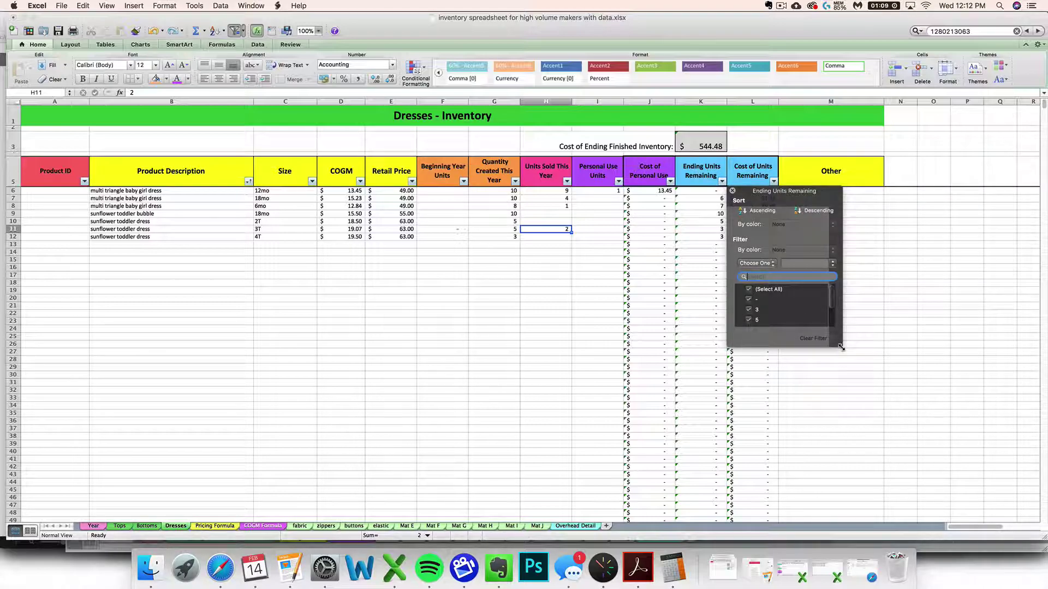
left_click_drag(840, 348, 918, 409)
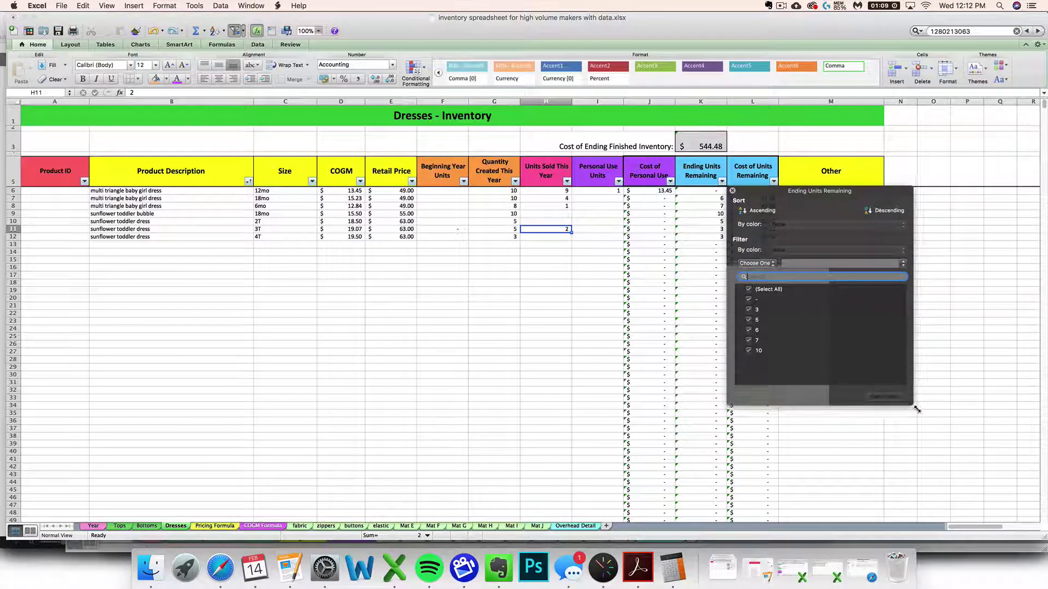
left_click(749, 300)
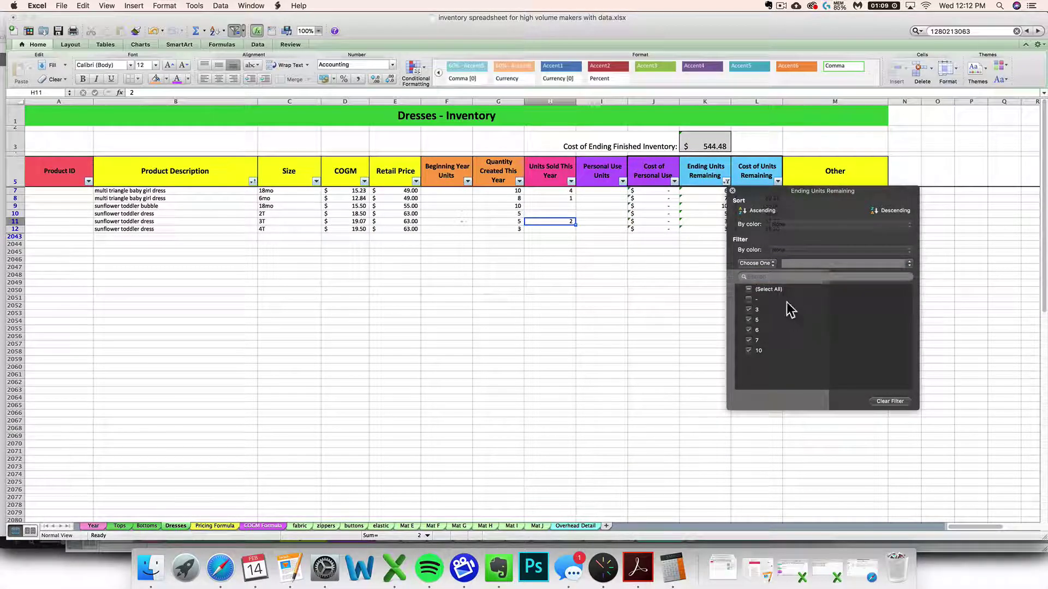
left_click(653, 314)
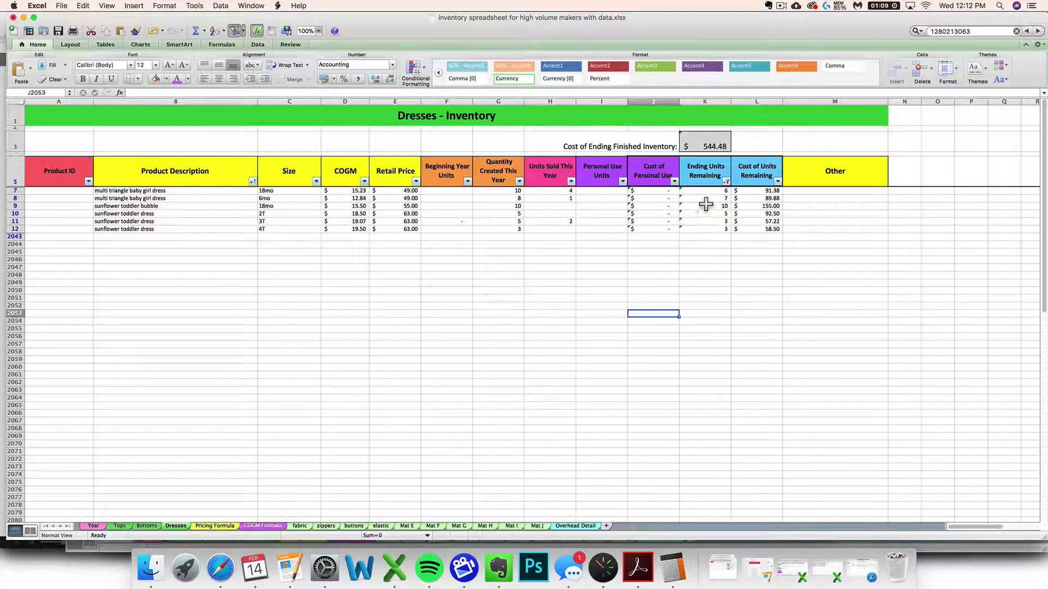
left_click(726, 182)
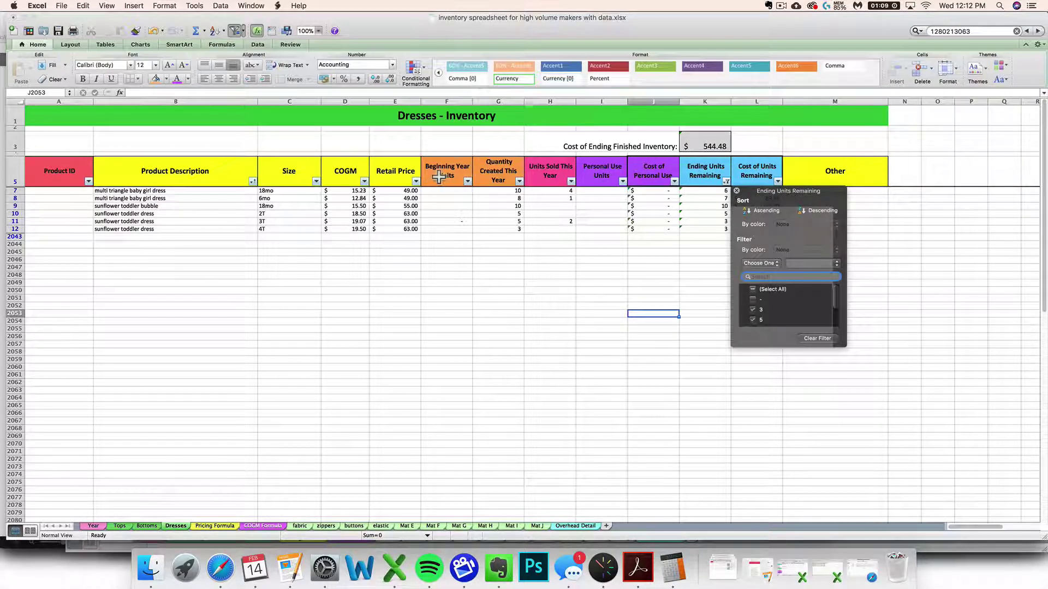
left_click(808, 339)
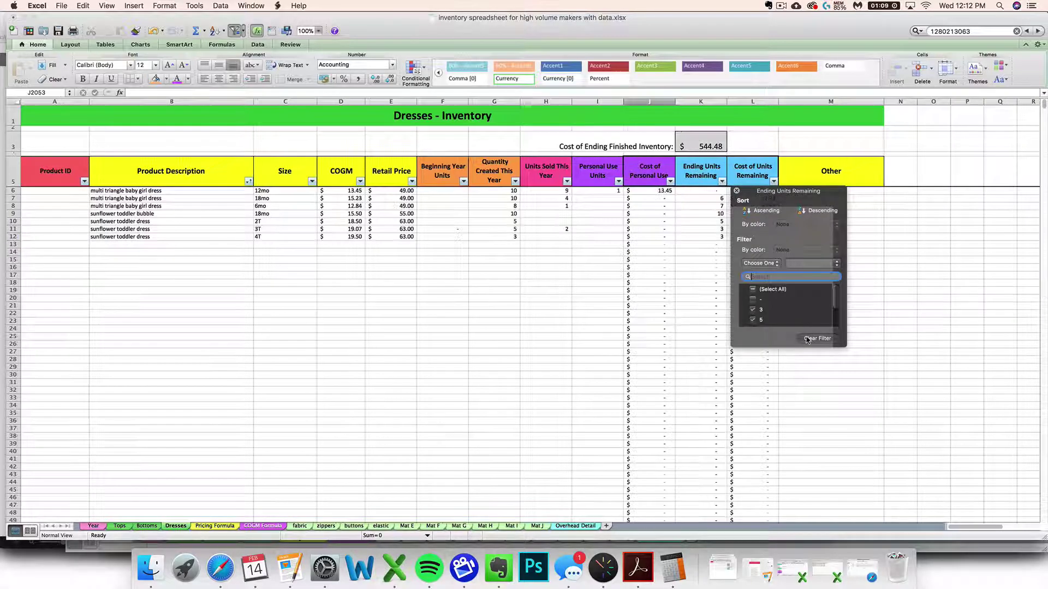
left_click(545, 275)
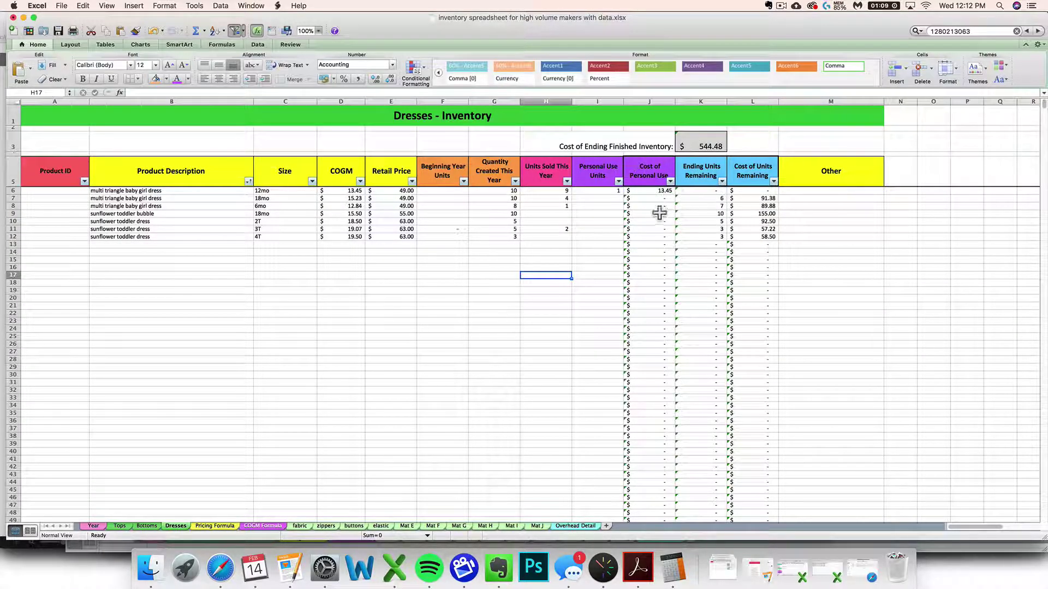
Step: Sort rows by Units Sold This Year descending and select the top two values
left_click(567, 182)
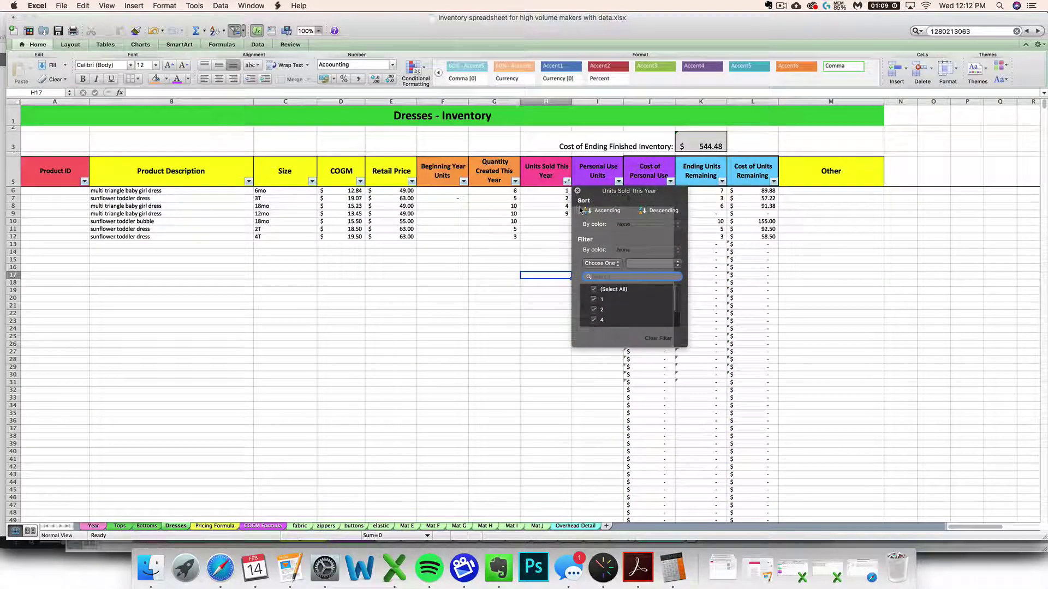
left_click(601, 211)
left_click(650, 212)
left_click(547, 223)
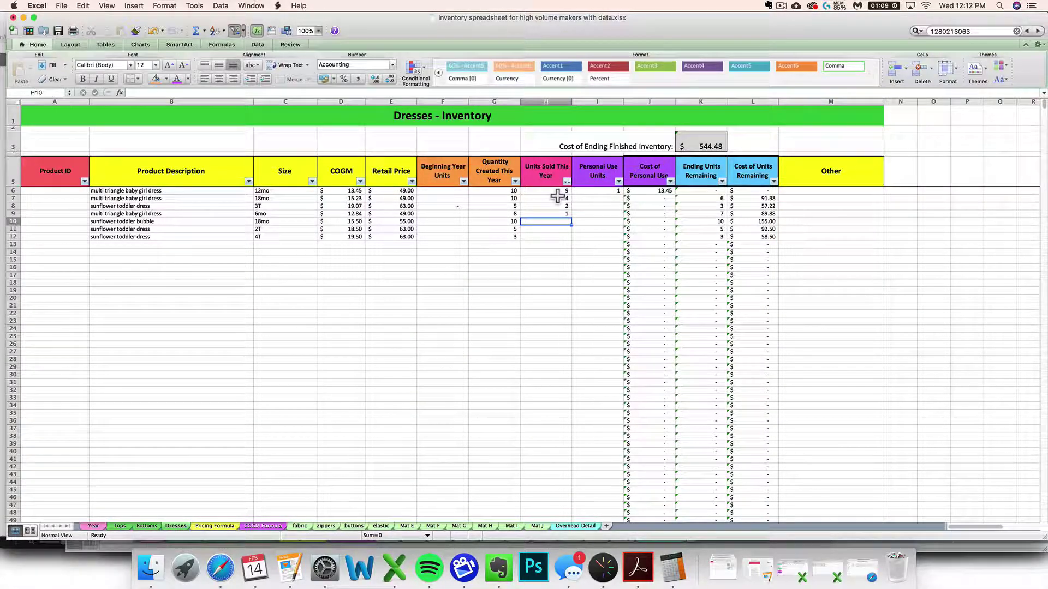
left_click(547, 194)
left_click_drag(546, 193, 546, 199)
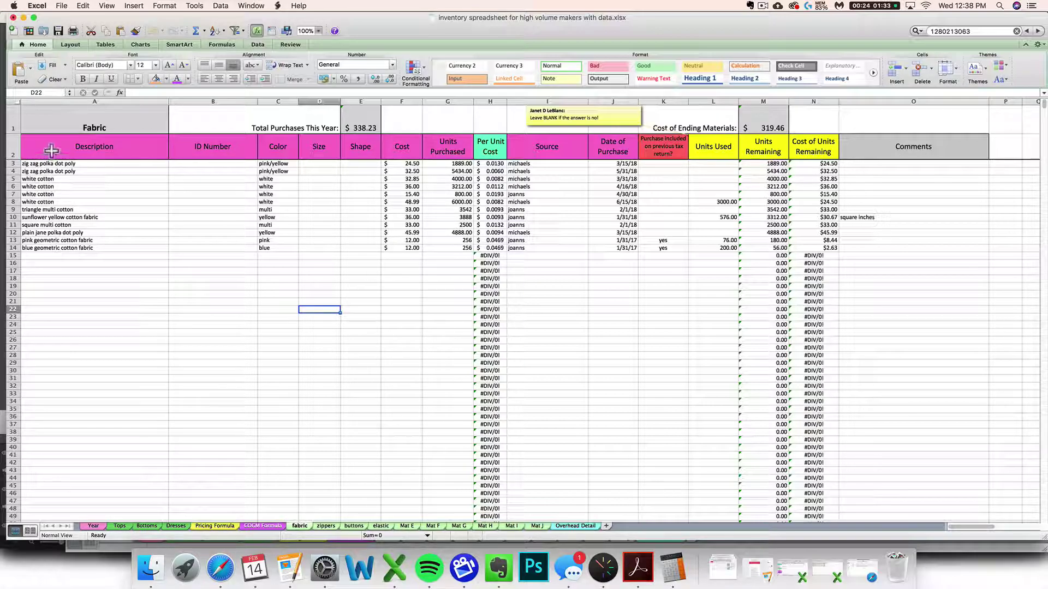
left_click(325, 528)
left_click(176, 526)
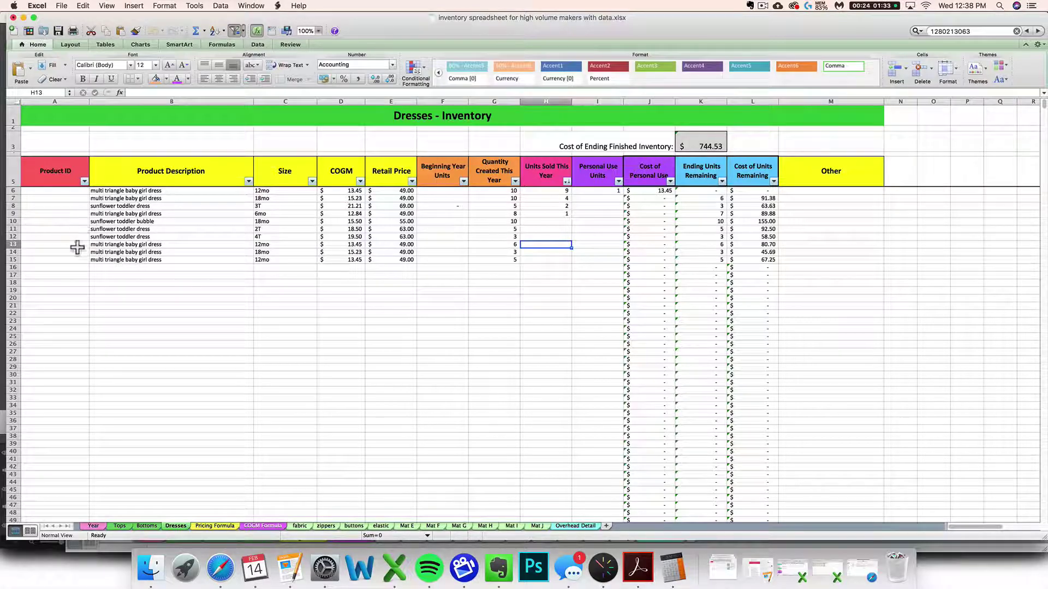
left_click(300, 526)
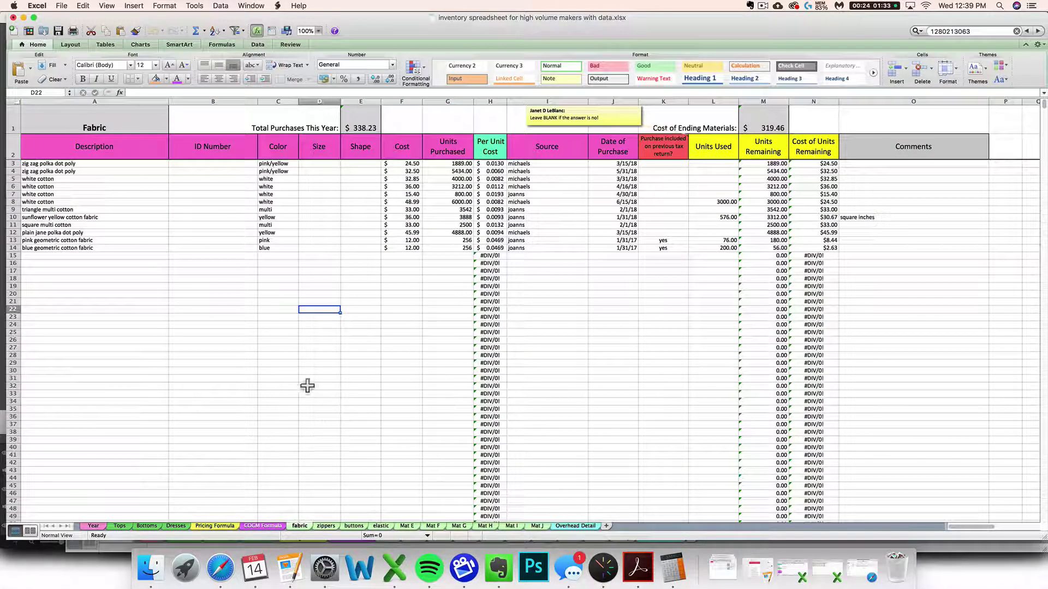
left_click(263, 526)
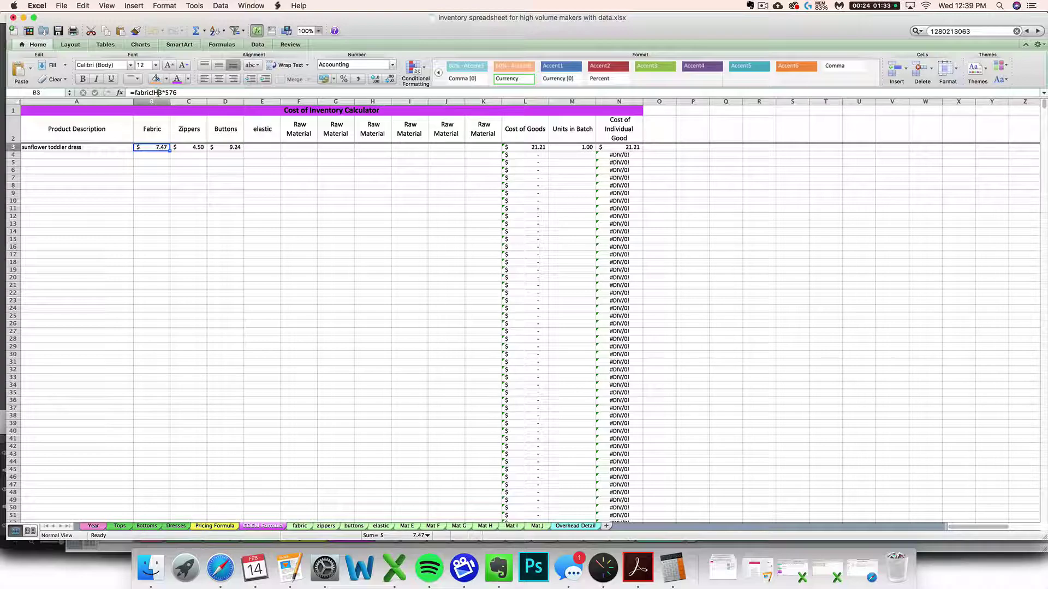
left_click(299, 526)
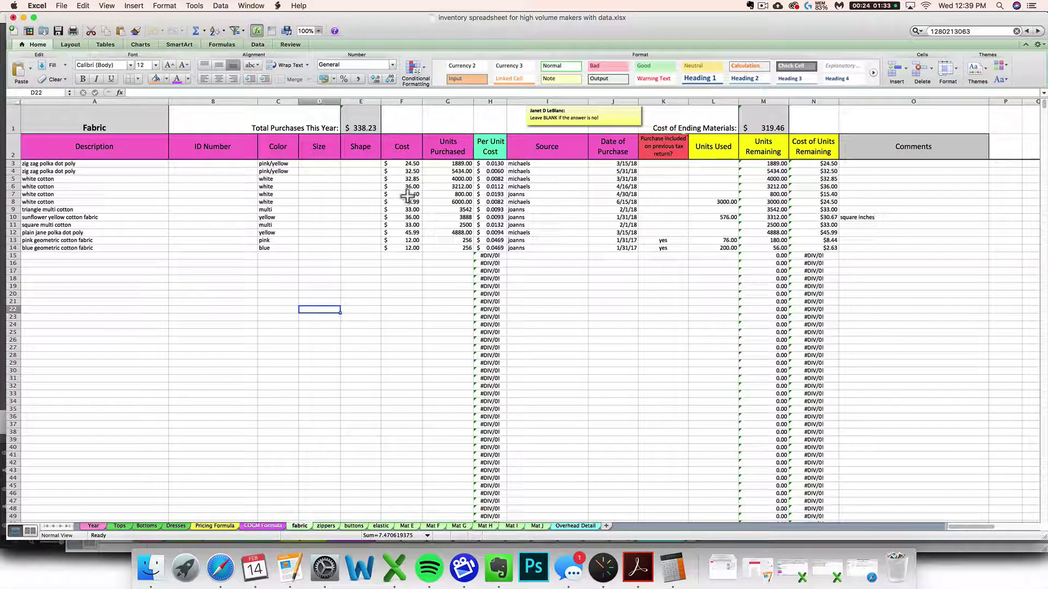
left_click(263, 526)
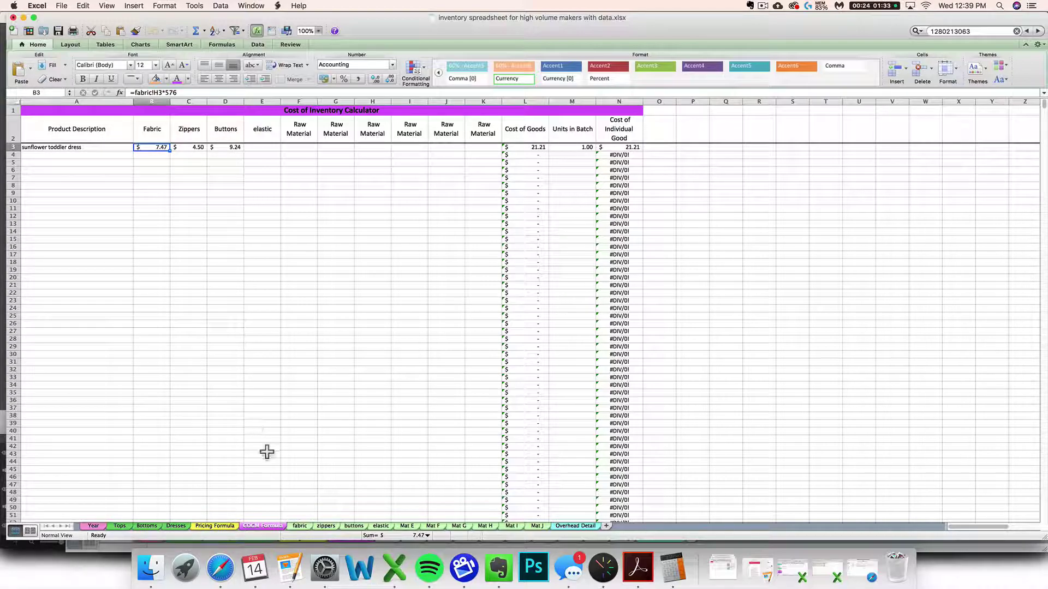
left_click(300, 526)
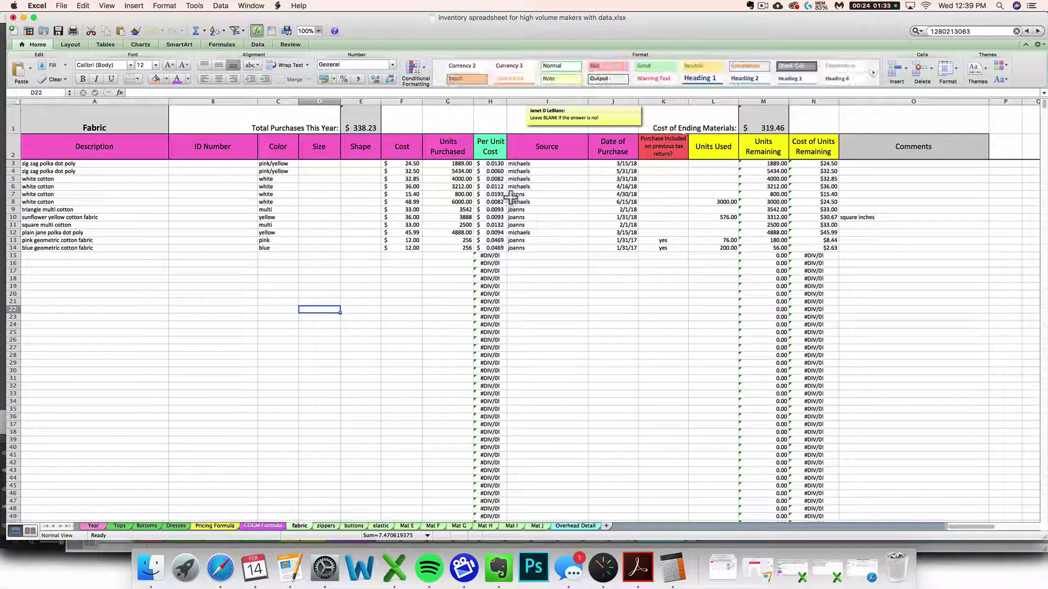